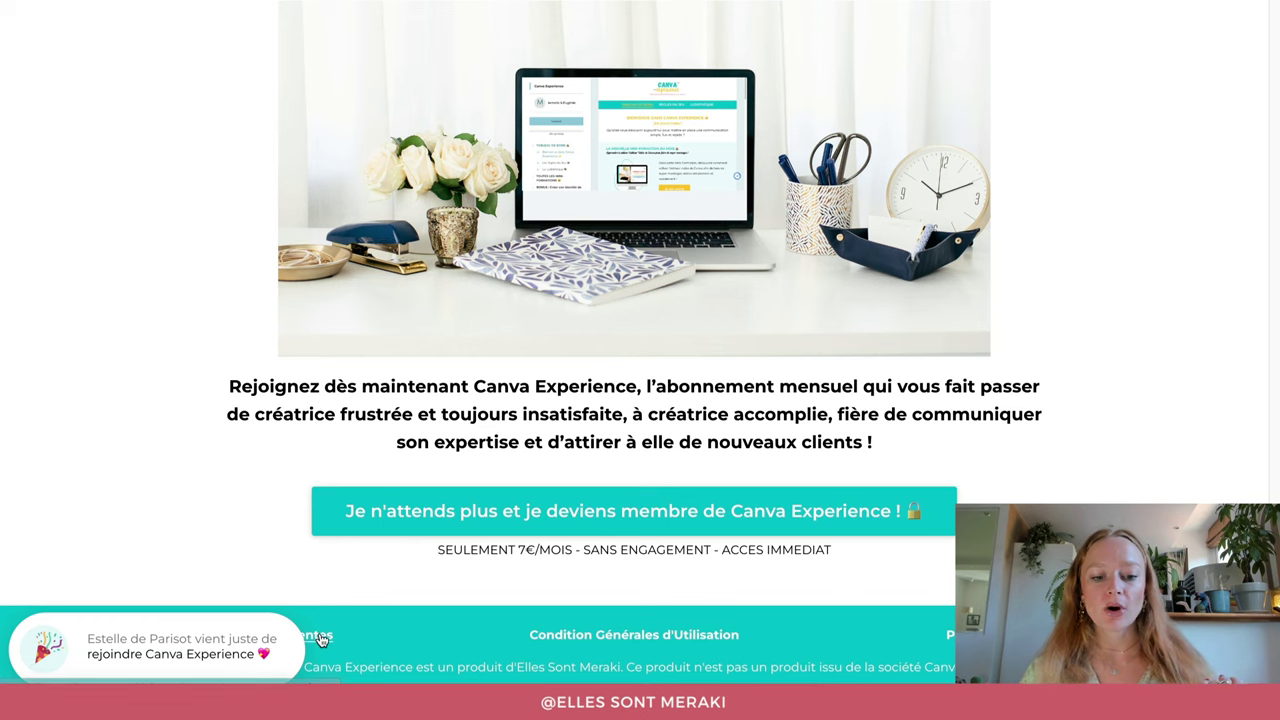
- View the Conditions Générales de Vente page linked in the Canva Experience sales page's footer and return to the sales page
{"action": "left_click", "coordinate": [321, 637]}
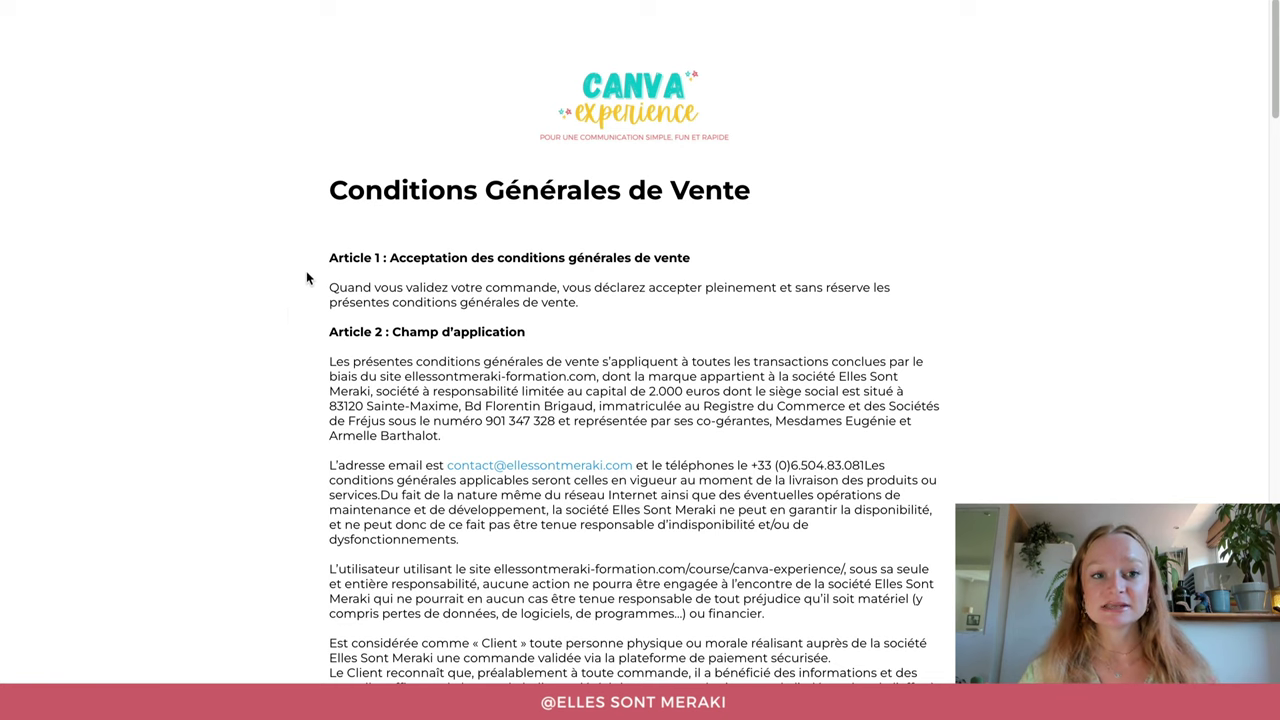
{"action": "key", "text": "alt+Left"}
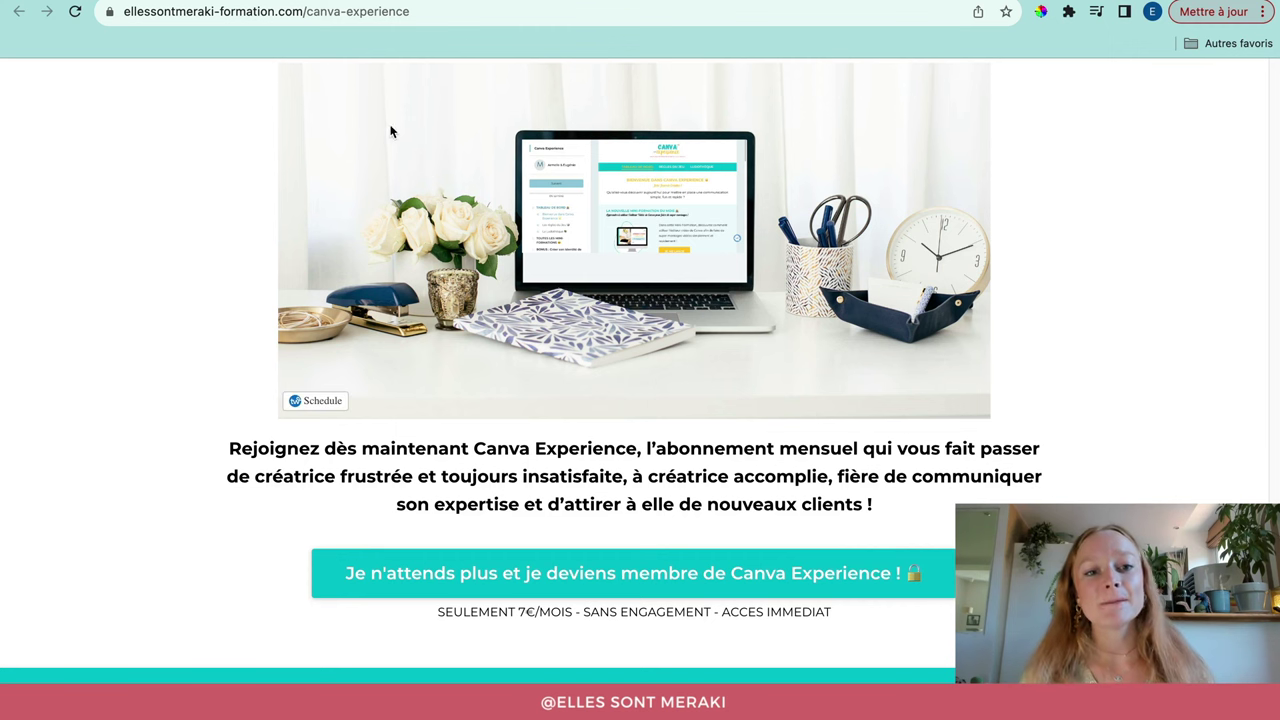
- Switch to systeme.io and start a new funnel named "Mes pages légales"
{"action": "key", "text": "ctrl+Tab"}
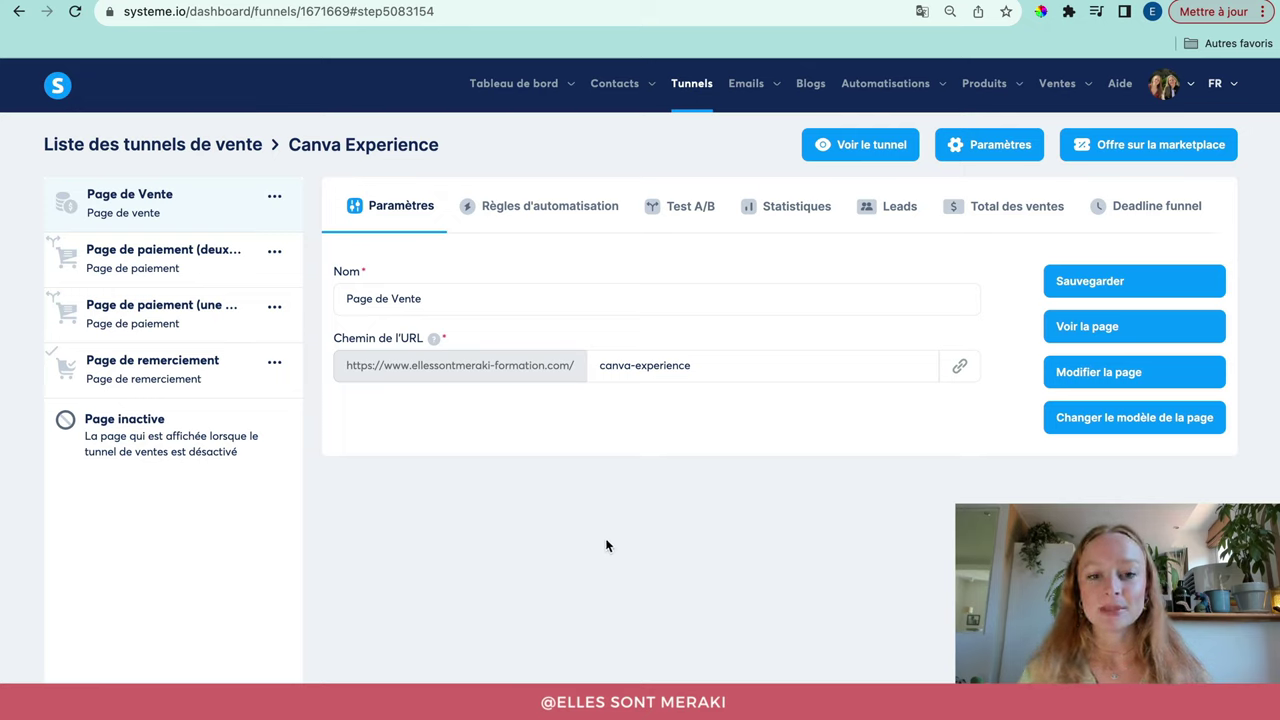
{"action": "left_click", "coordinate": [691, 88]}
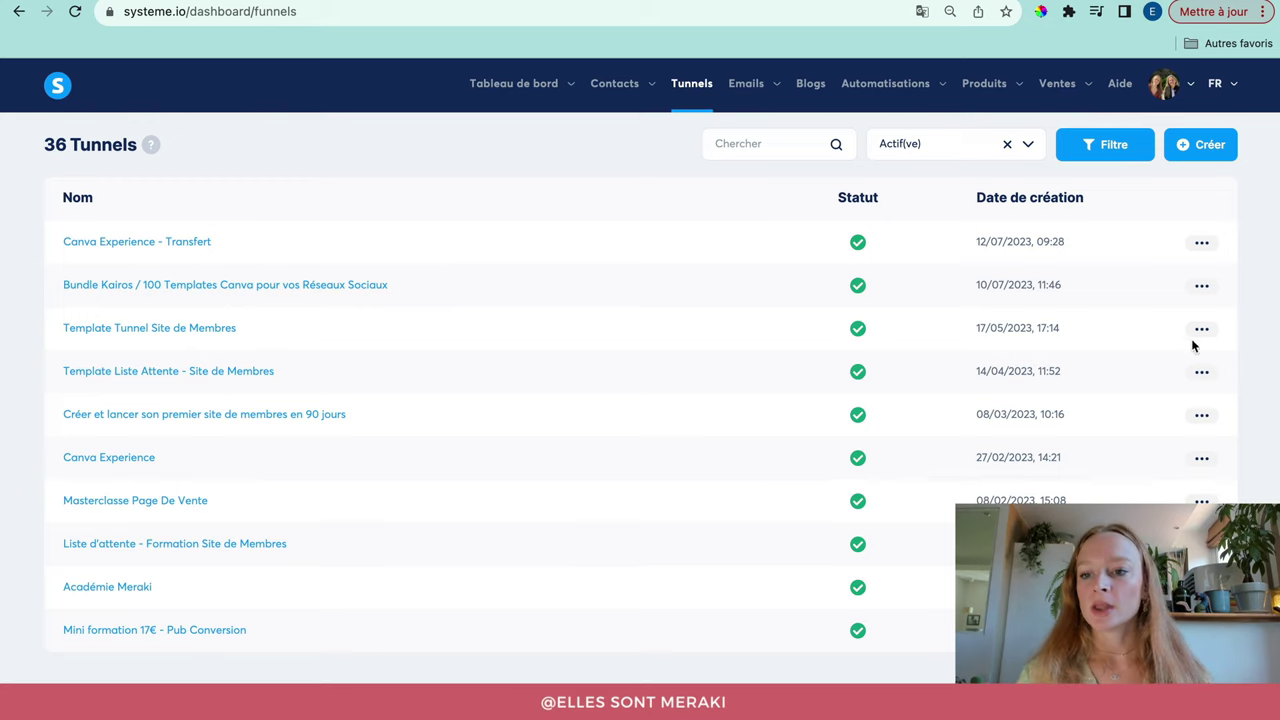
{"action": "left_click", "coordinate": [1200, 154]}
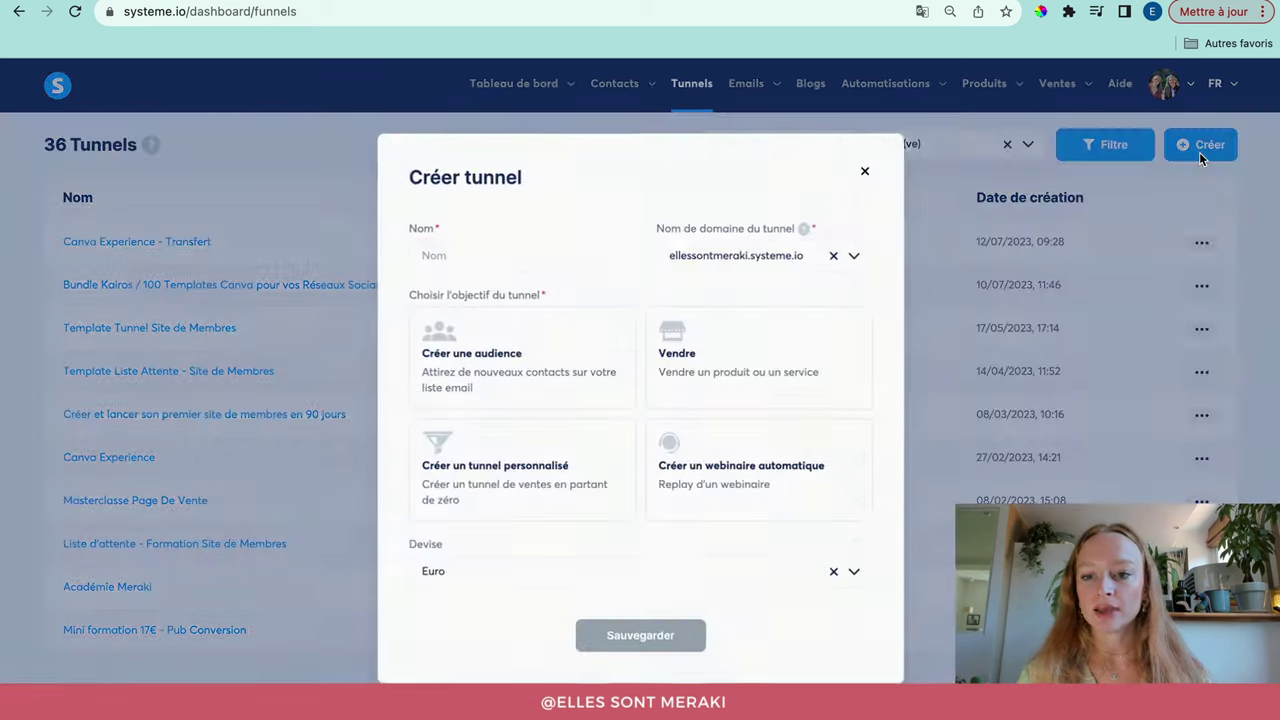
{"action": "left_click", "coordinate": [552, 247]}
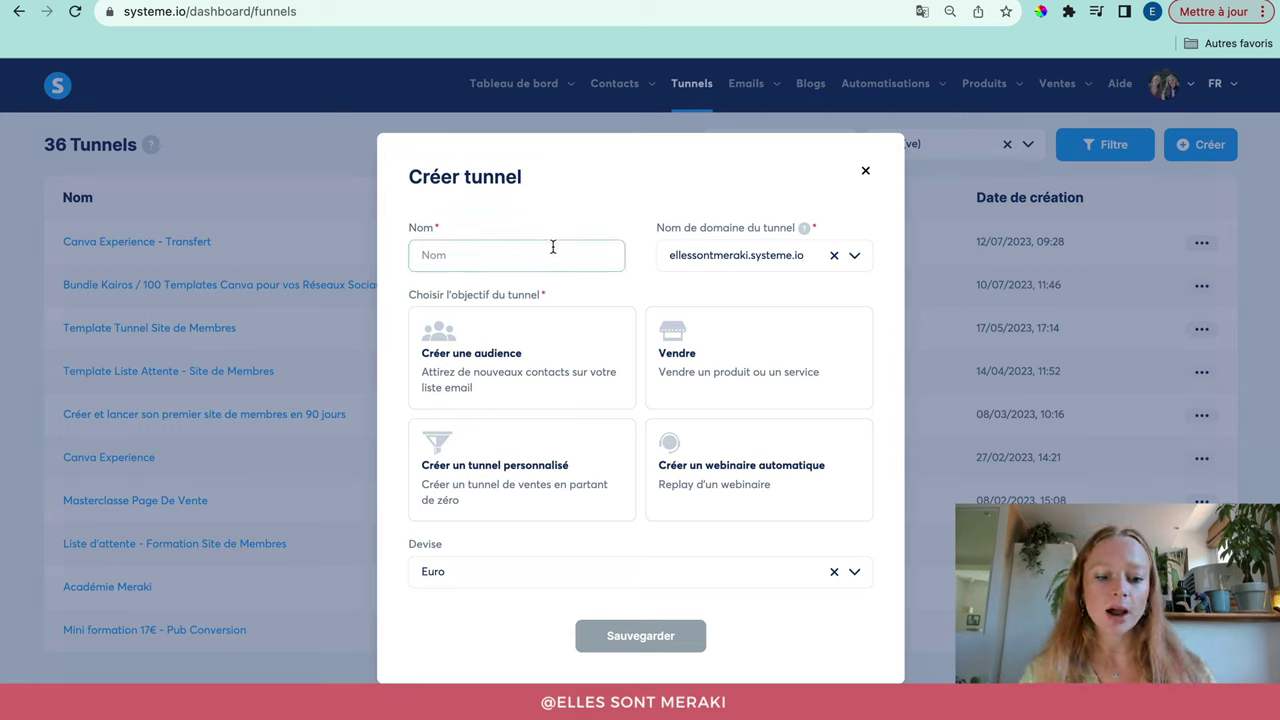
{"action": "type", "text": "P"}
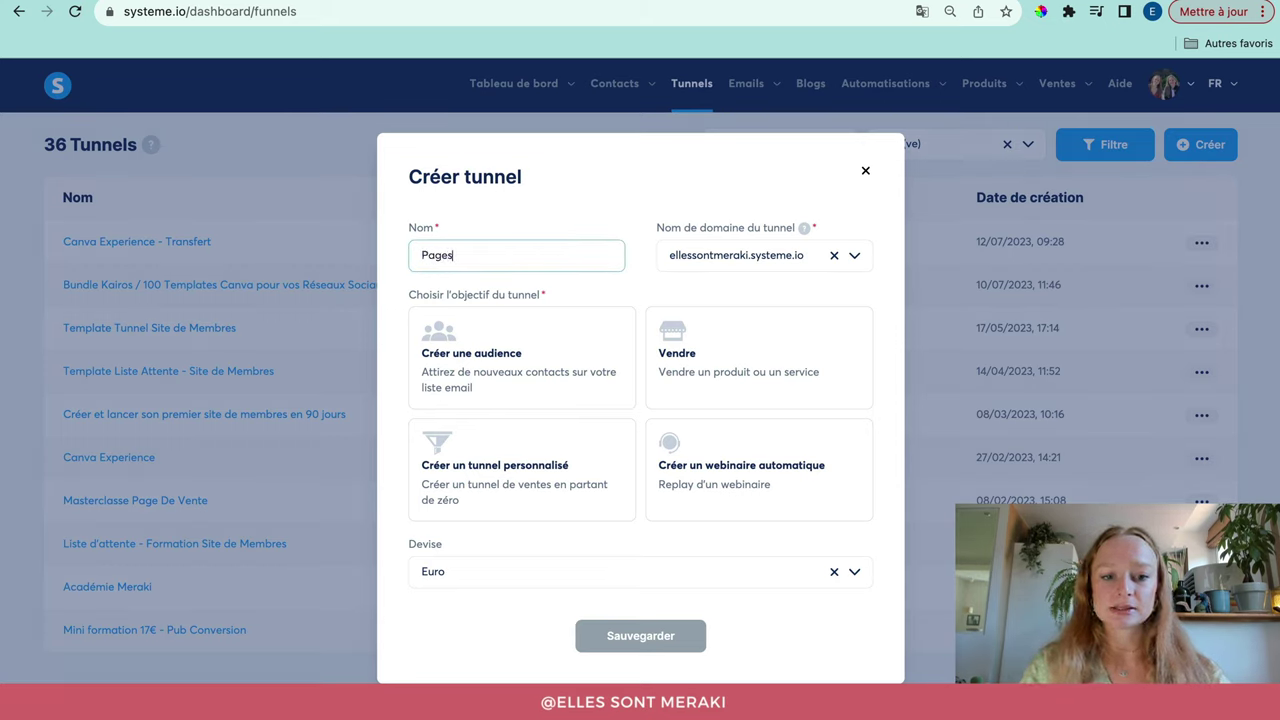
{"action": "type", "text": "ages"}
{"action": "key", "text": "super+a"}
{"action": "type", "text": "Me"}
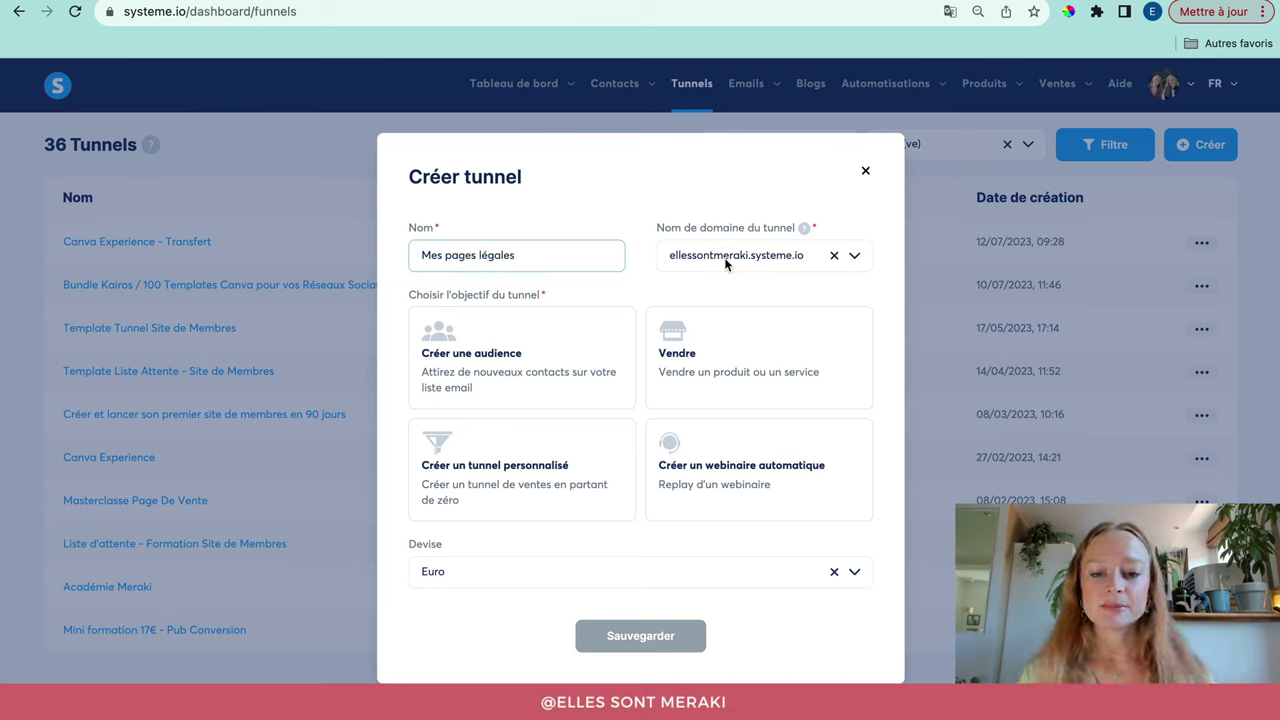
{"action": "left_click", "coordinate": [854, 258]}
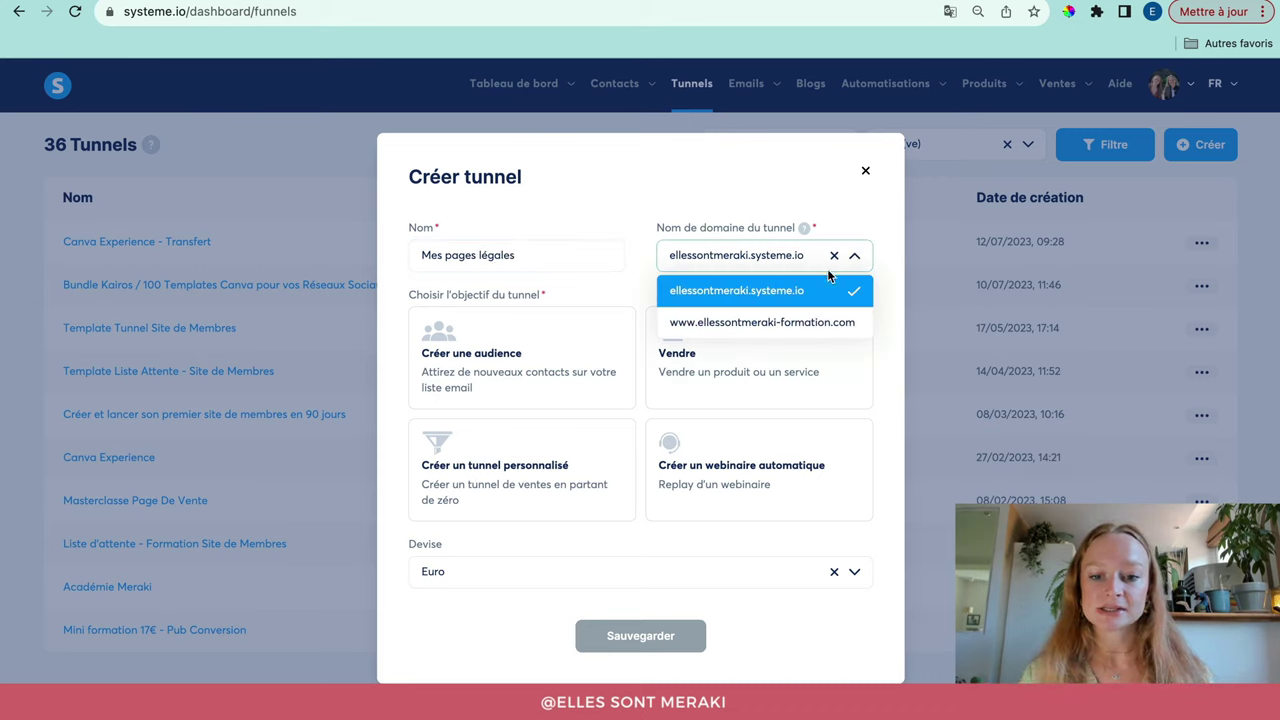
{"action": "left_click", "coordinate": [752, 322]}
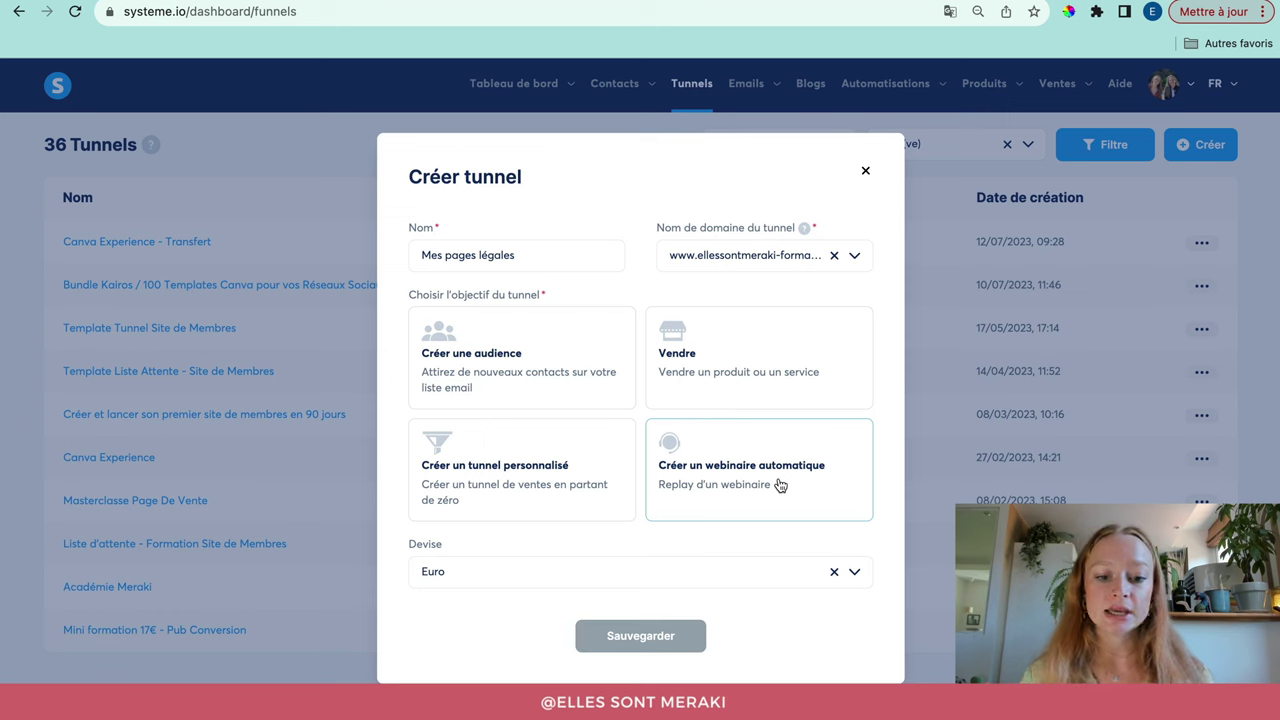
{"action": "left_click", "coordinate": [518, 490]}
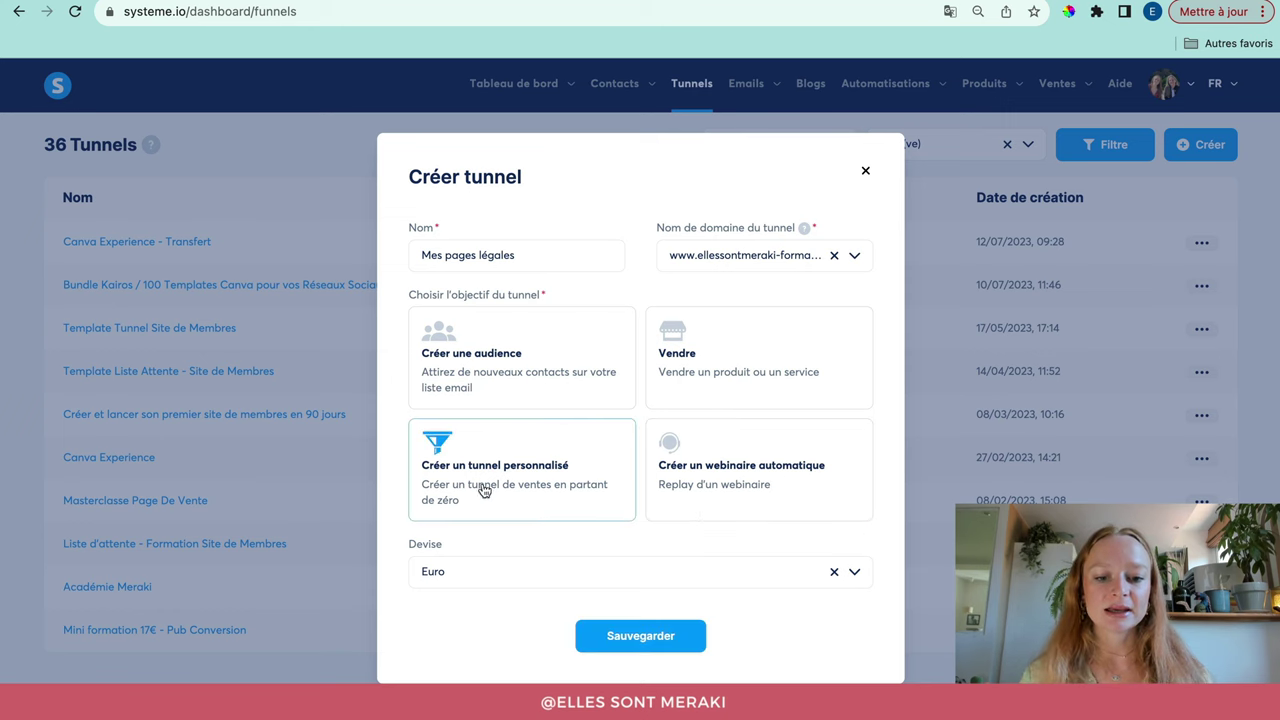
{"action": "left_click", "coordinate": [632, 640]}
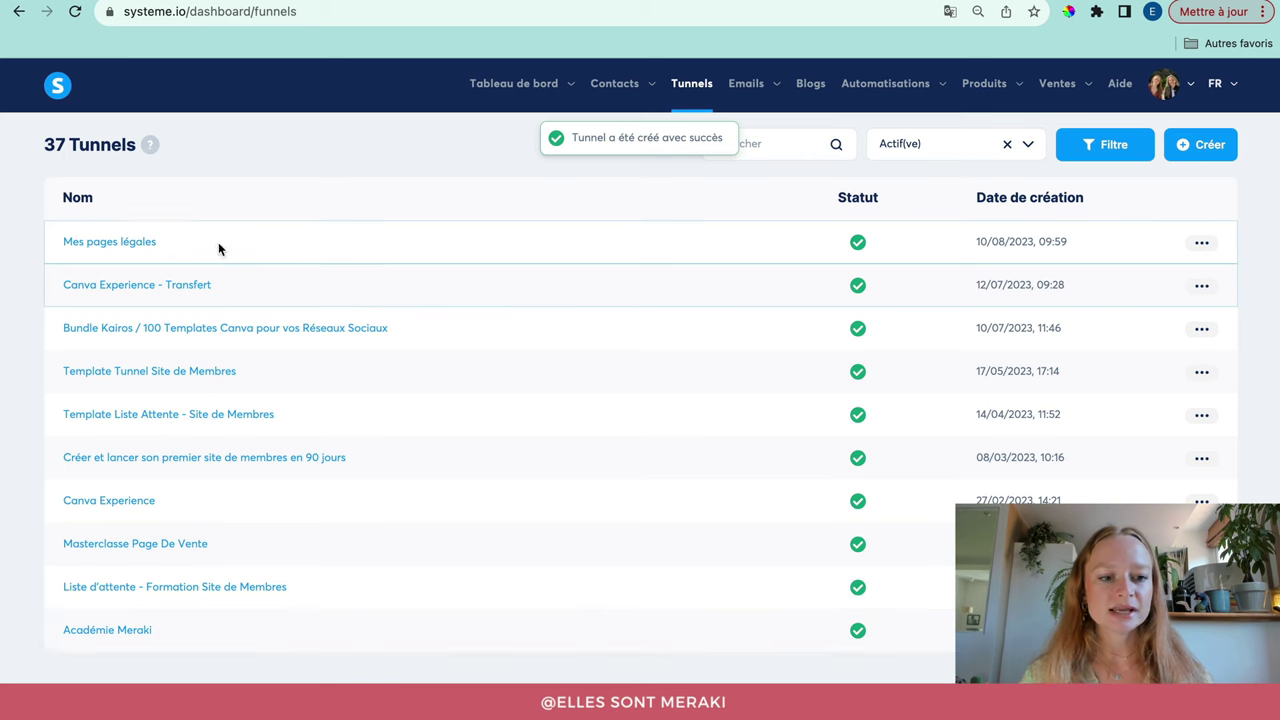
- Add a "Page CGV" step of type Page d'information to the "Mes pages légales" funnel, using the Politique de confidentialité template
{"action": "left_click", "coordinate": [138, 245]}
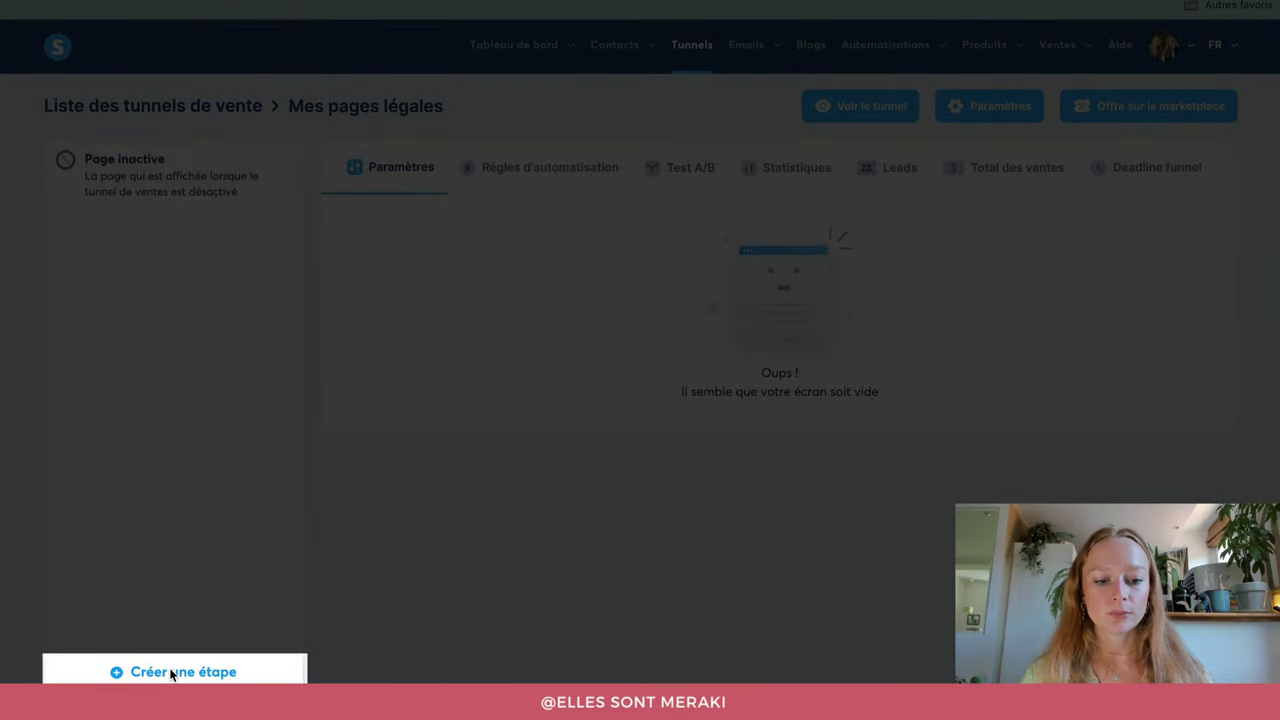
{"action": "left_click", "coordinate": [172, 672]}
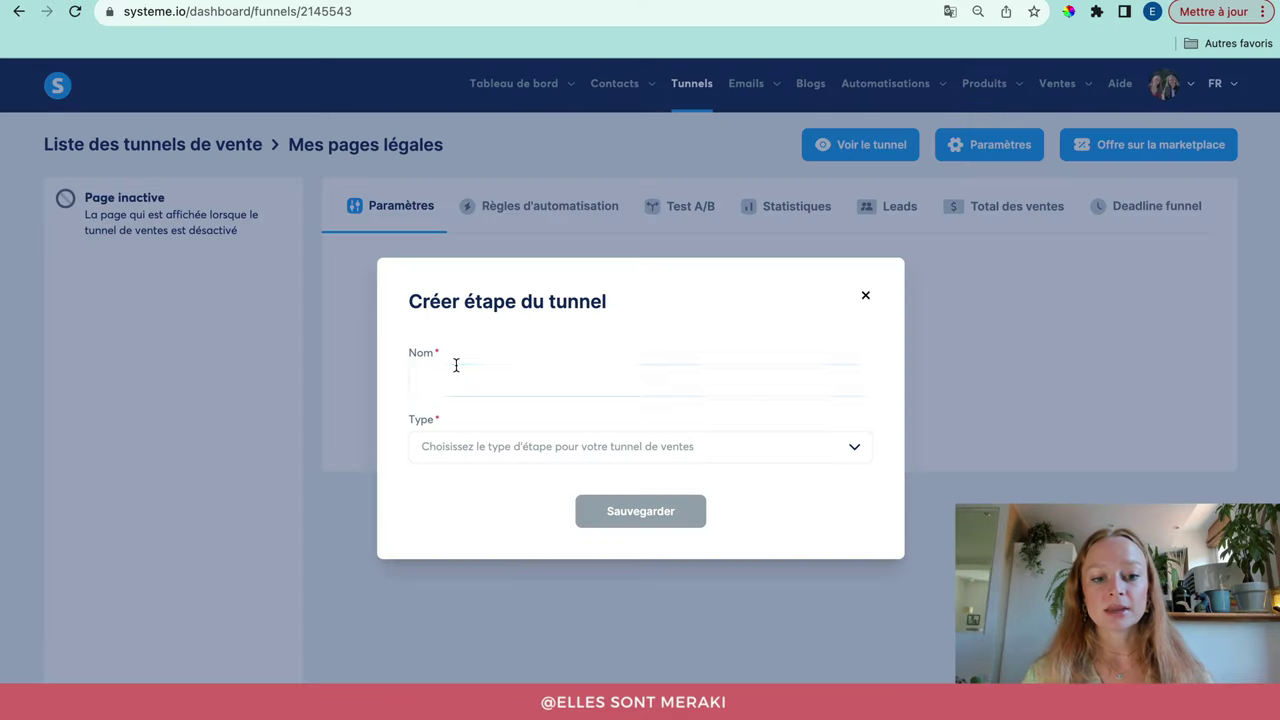
{"action": "left_click", "coordinate": [456, 329]}
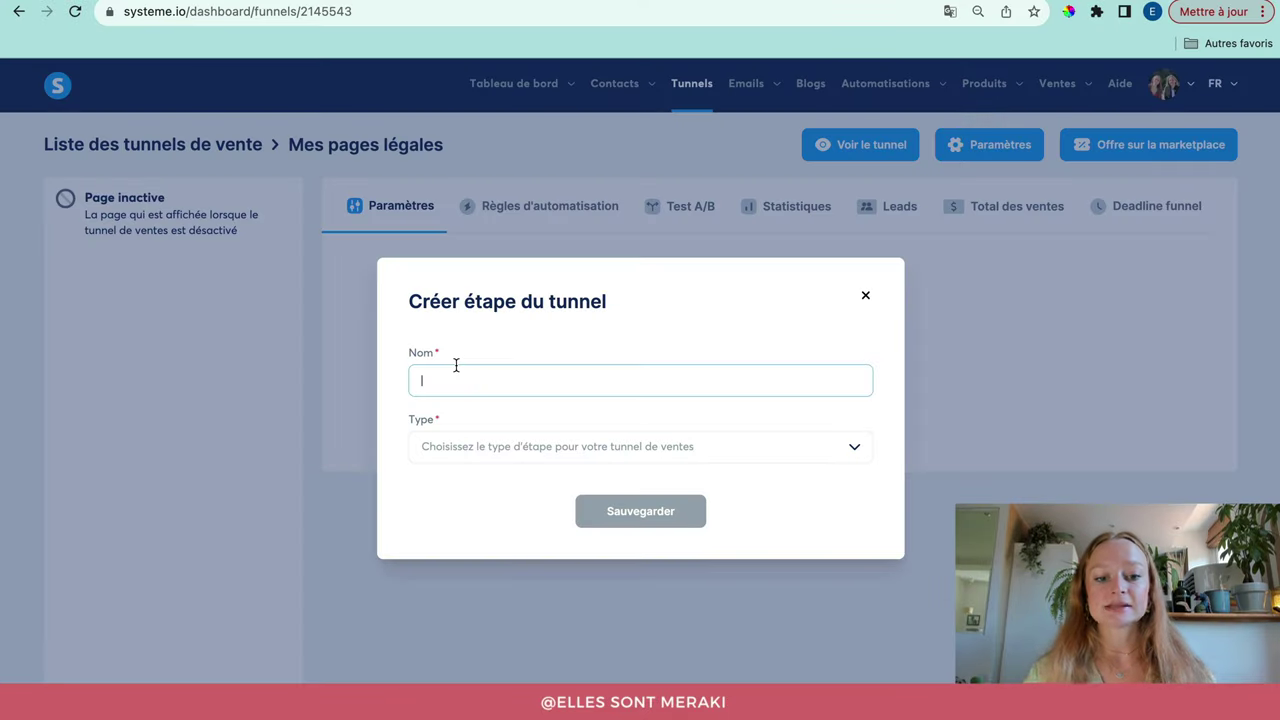
{"action": "type", "text": "Page CGV"}
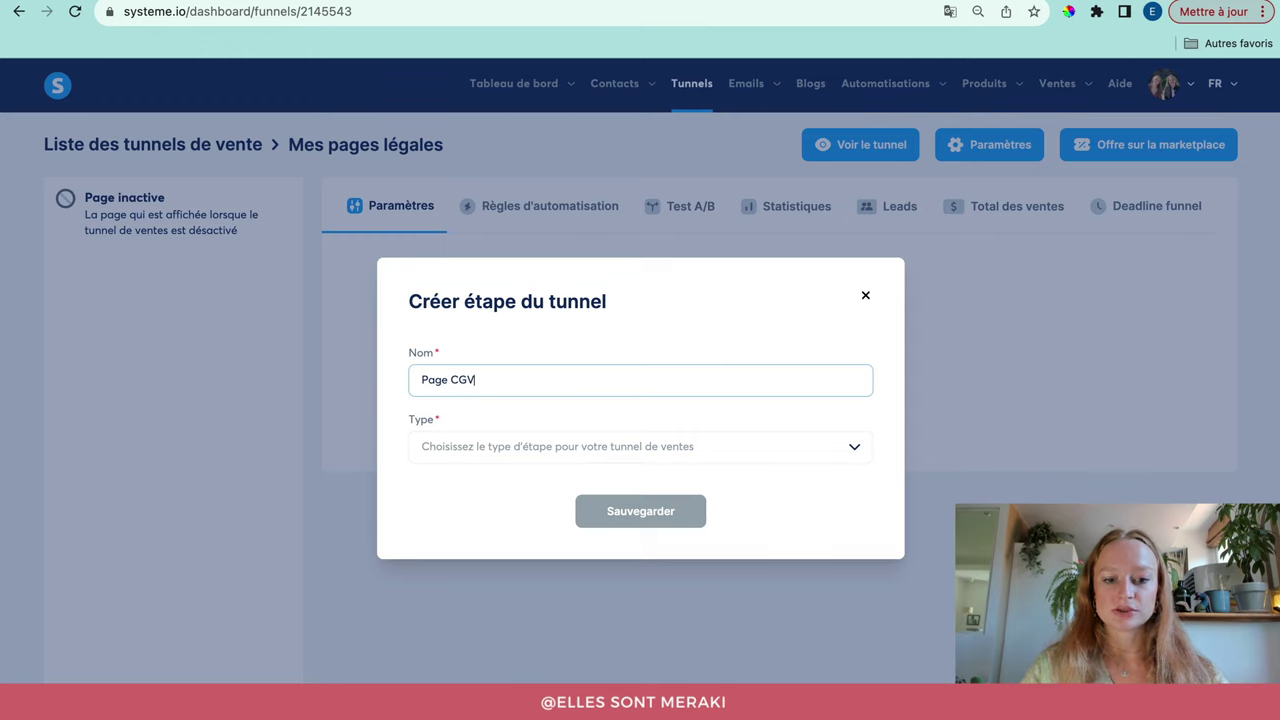
{"action": "left_click", "coordinate": [797, 450]}
{"action": "left_click", "coordinate": [855, 454]}
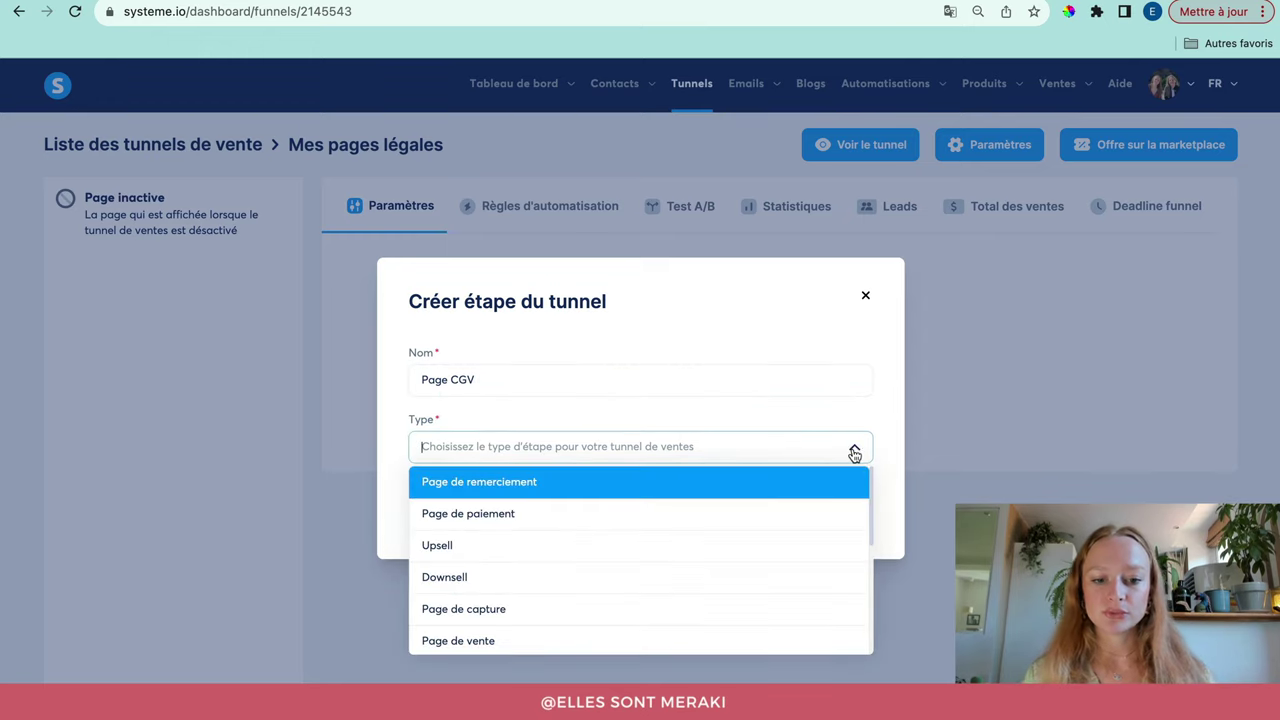
{"action": "scroll", "coordinate": [510, 595], "scroll_direction": "down", "scroll_amount": 3}
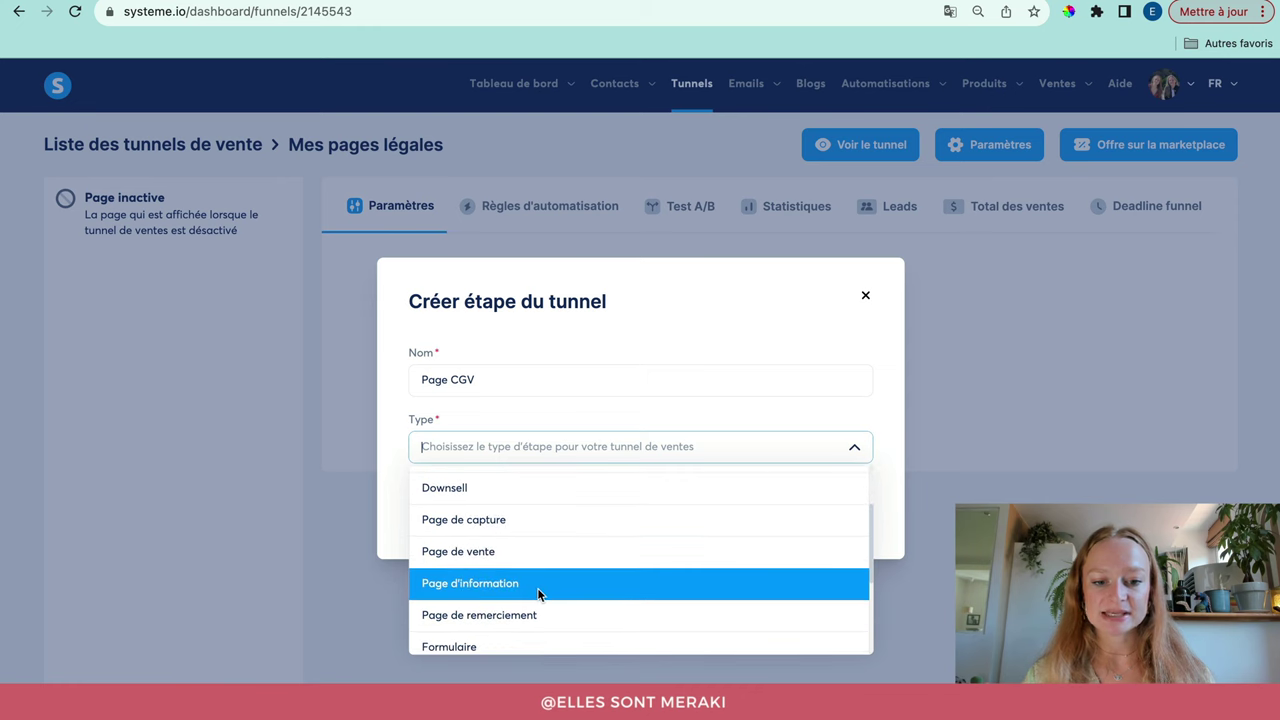
{"action": "left_click", "coordinate": [537, 590]}
{"action": "left_click", "coordinate": [626, 511]}
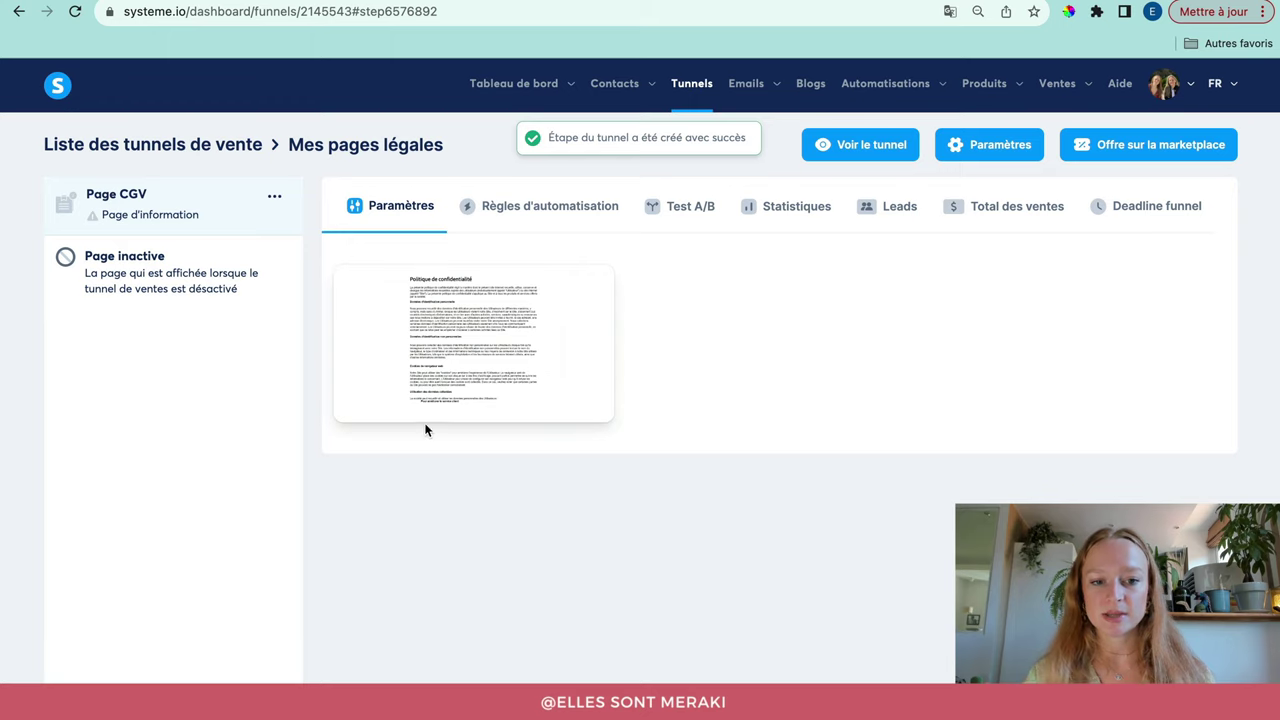
{"action": "mouse_move", "coordinate": [566, 294]}
{"action": "left_click", "coordinate": [398, 345]}
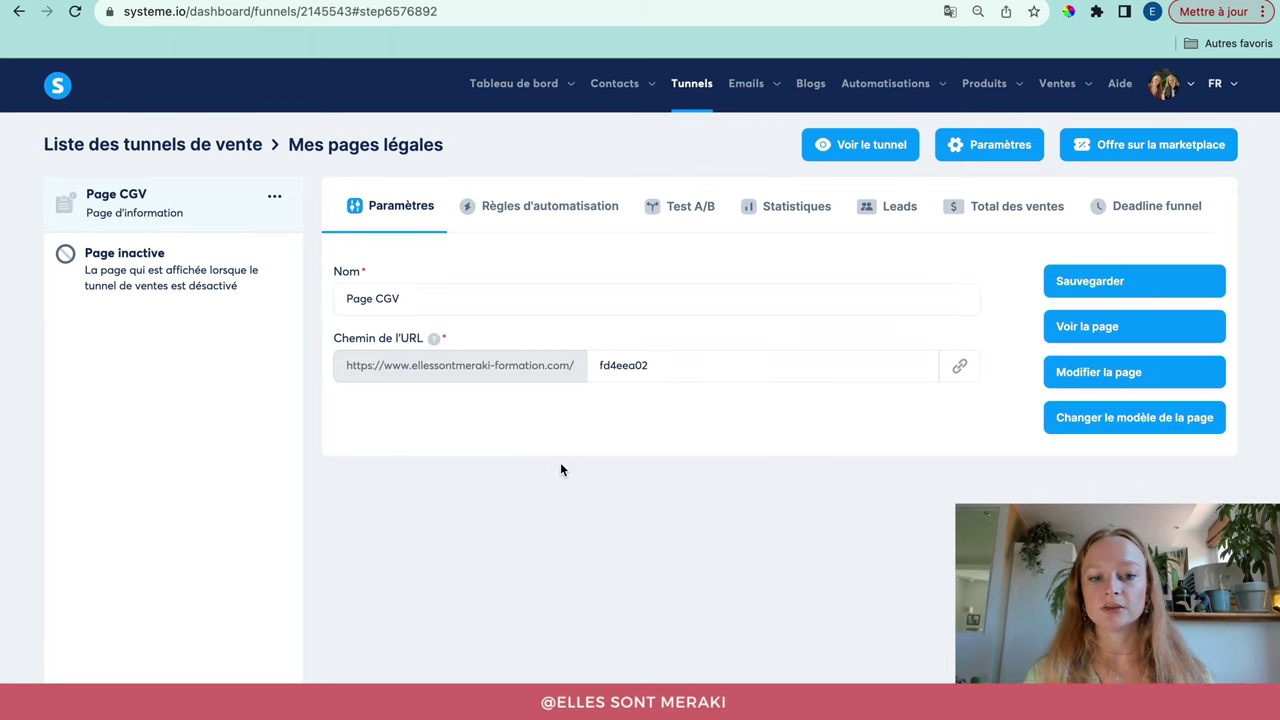
- Preview the live Page CGV, read through its template text and close the preview
{"action": "left_click", "coordinate": [1056, 326]}
{"action": "scroll", "coordinate": [716, 672], "scroll_direction": "down", "scroll_amount": 15}
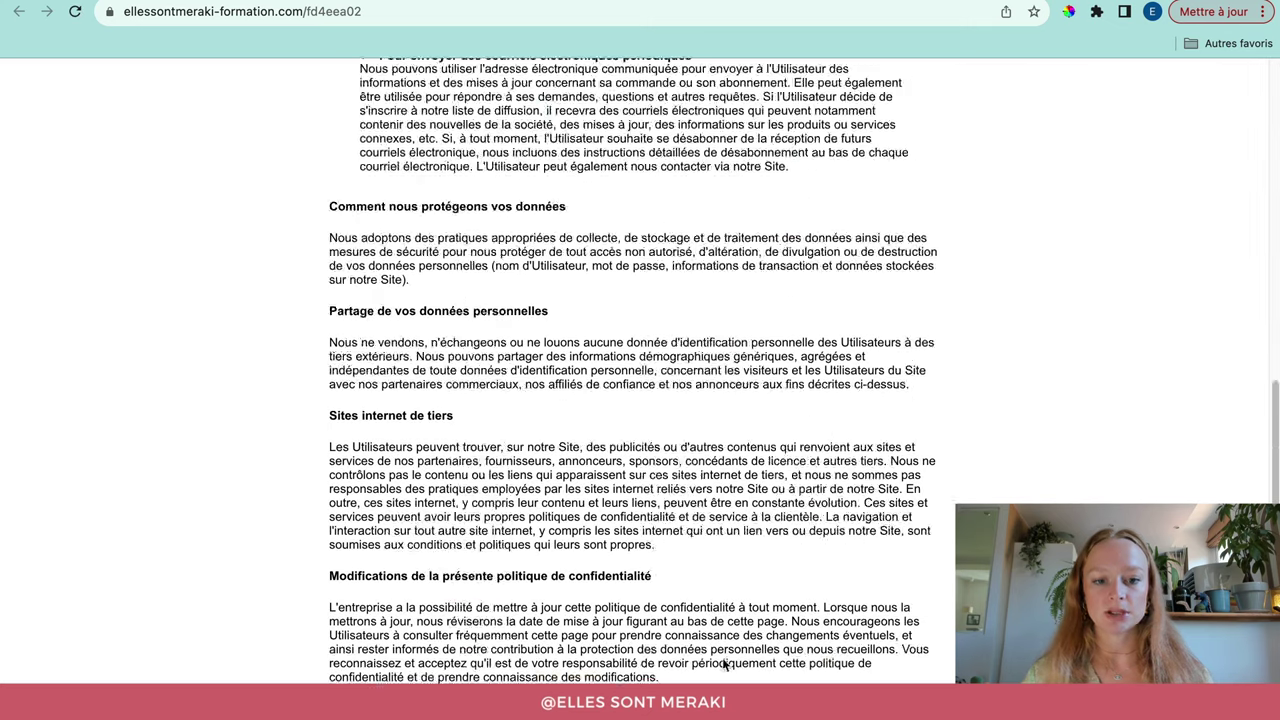
{"action": "scroll", "coordinate": [723, 659], "scroll_direction": "up", "scroll_amount": 15}
{"action": "scroll", "coordinate": [723, 659], "scroll_direction": "up", "scroll_amount": 2}
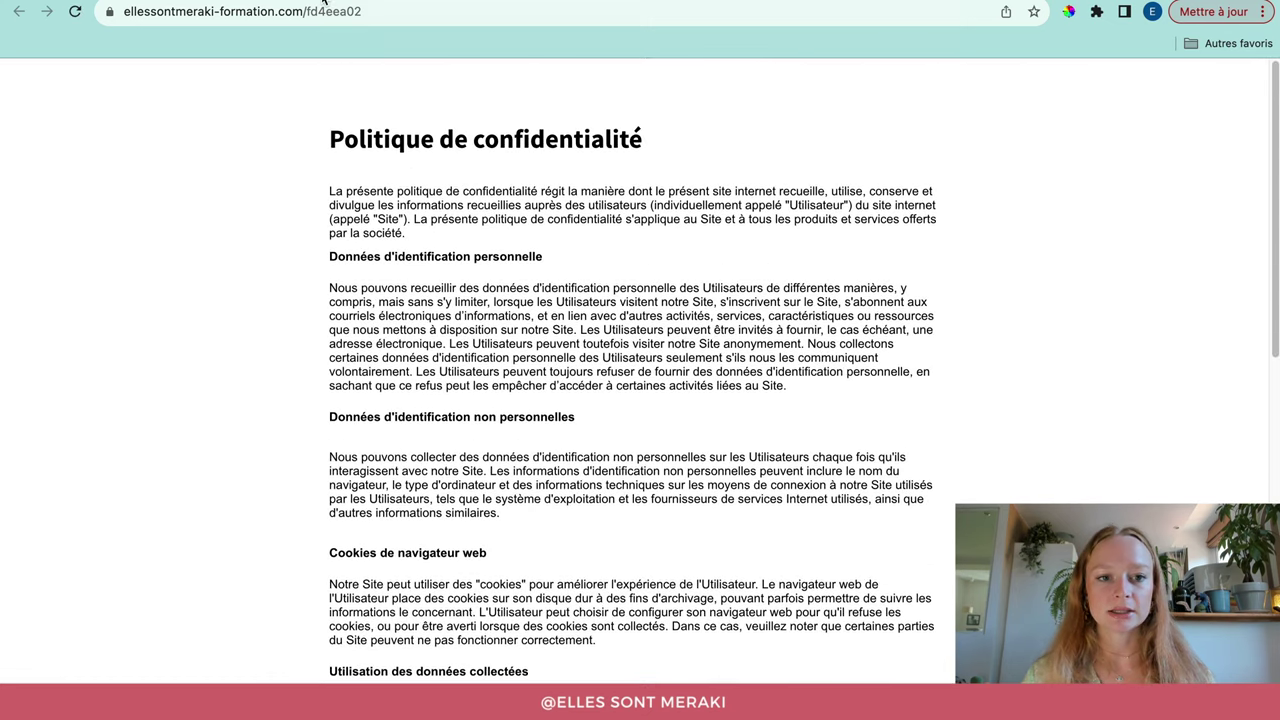
{"action": "key", "text": "super+w"}
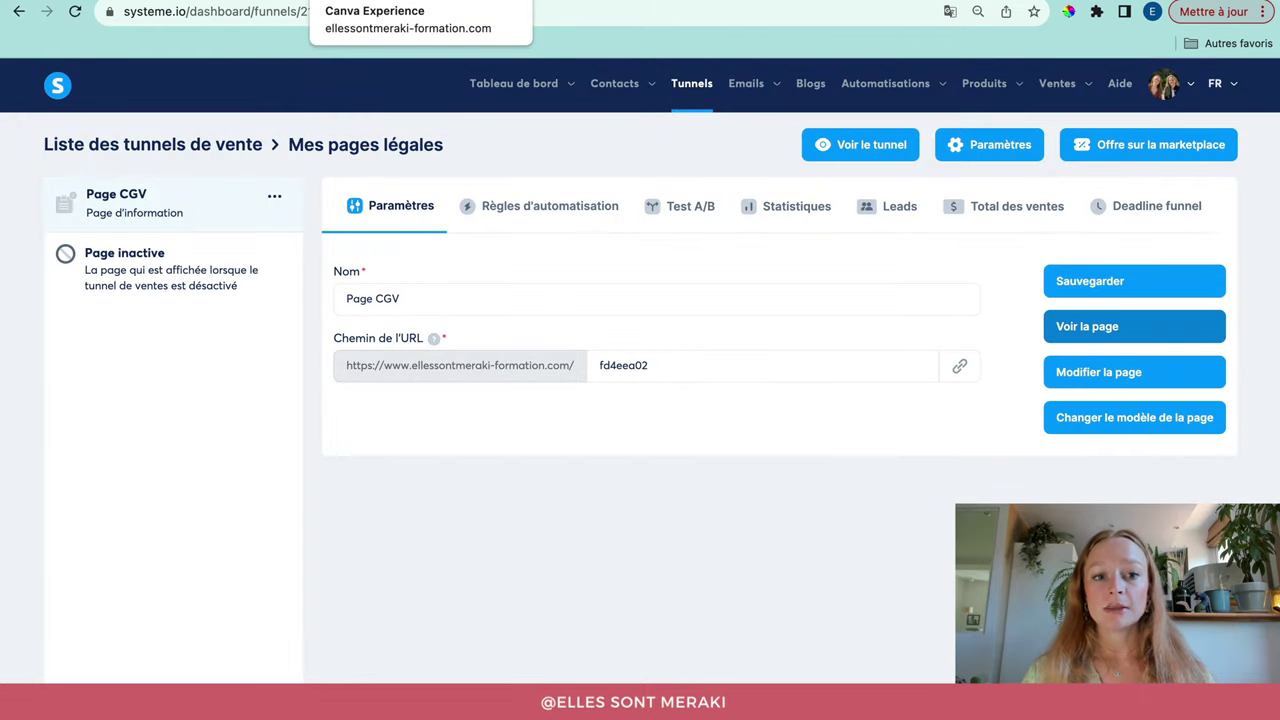
- Review the existing Canva Experience terms of sale page as a reference and return to the funnel settings
{"action": "left_click", "coordinate": [360, 2]}
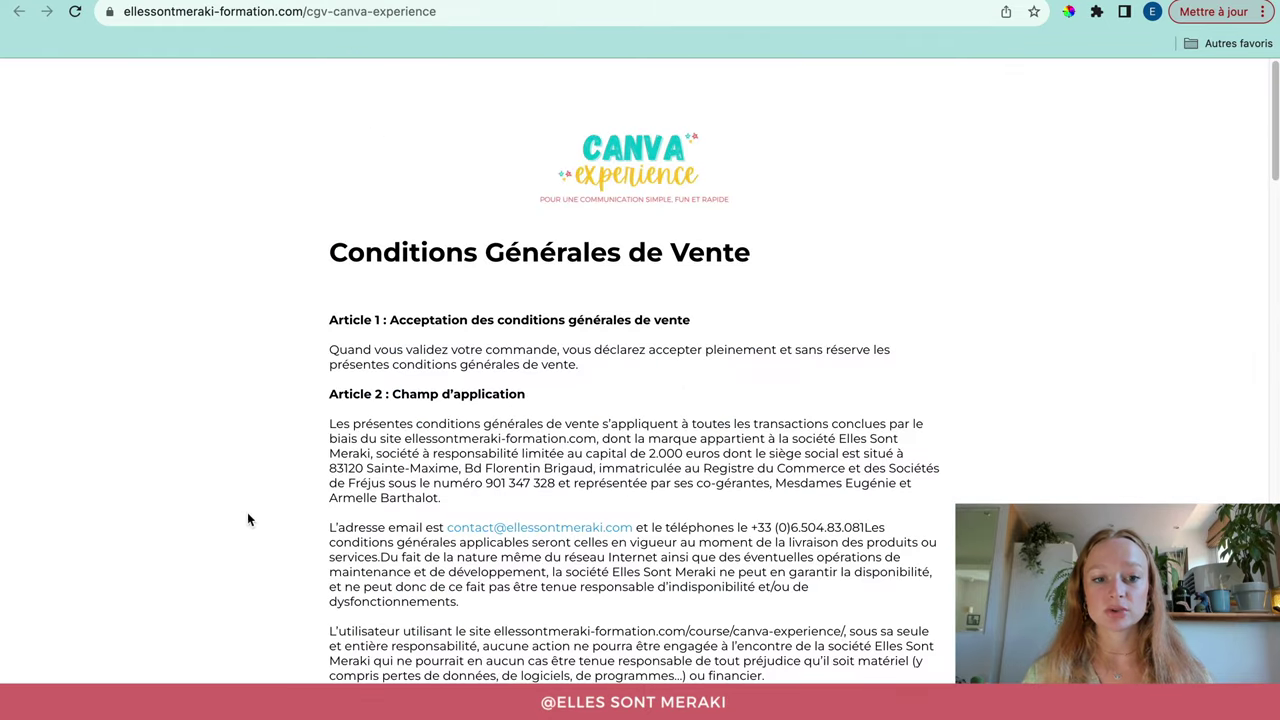
{"action": "scroll", "coordinate": [280, 485], "scroll_direction": "down", "scroll_amount": 20}
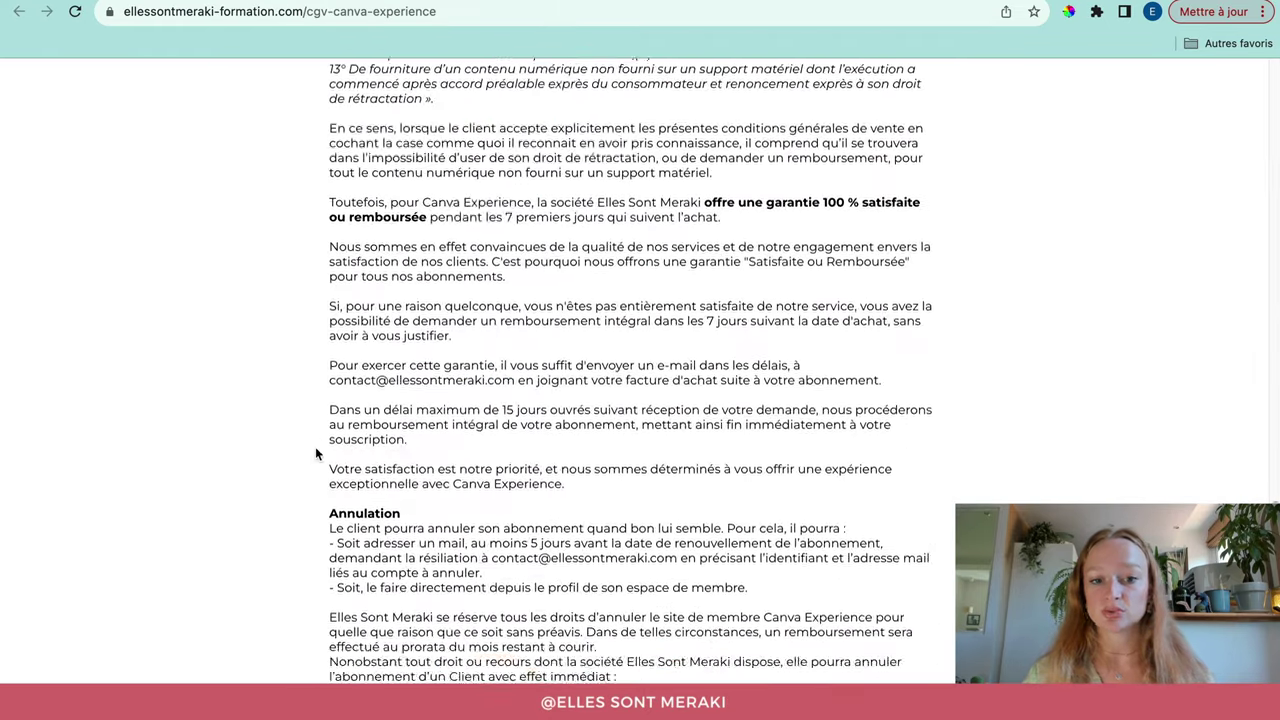
{"action": "scroll", "coordinate": [315, 446], "scroll_direction": "down", "scroll_amount": 10}
{"action": "scroll", "coordinate": [310, 446], "scroll_direction": "up", "scroll_amount": 20}
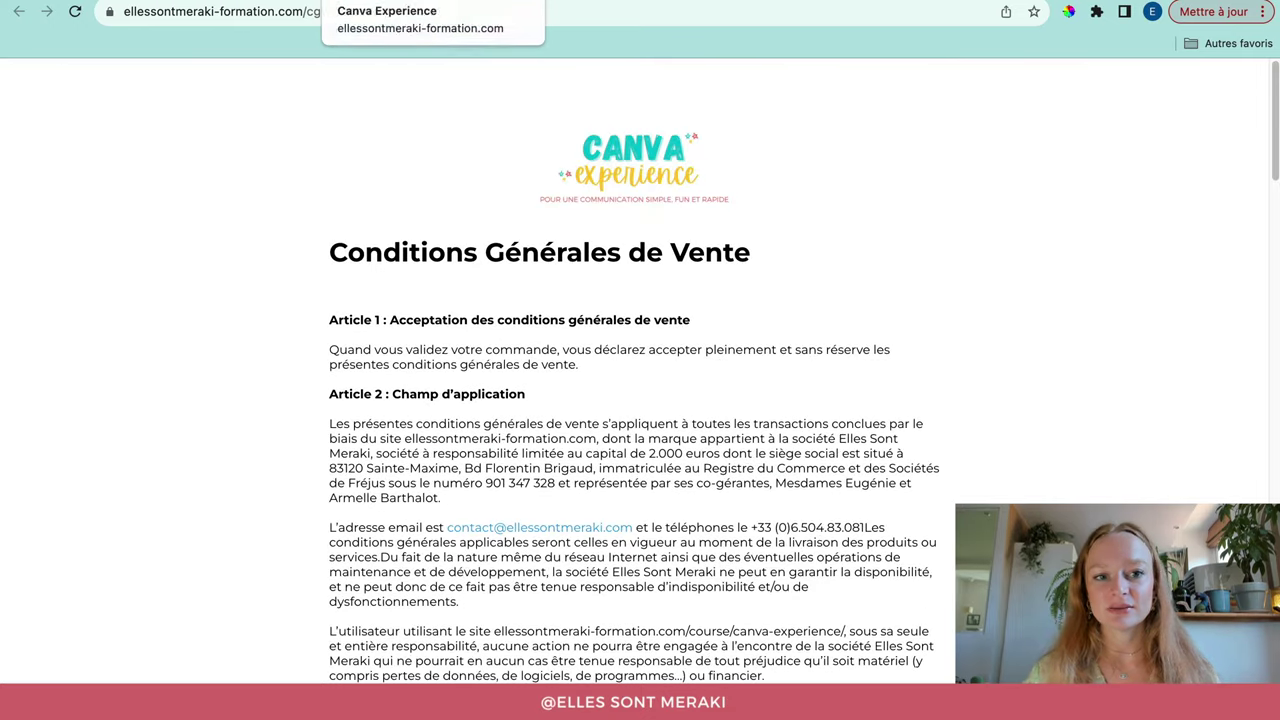
{"action": "left_click", "coordinate": [320, 0]}
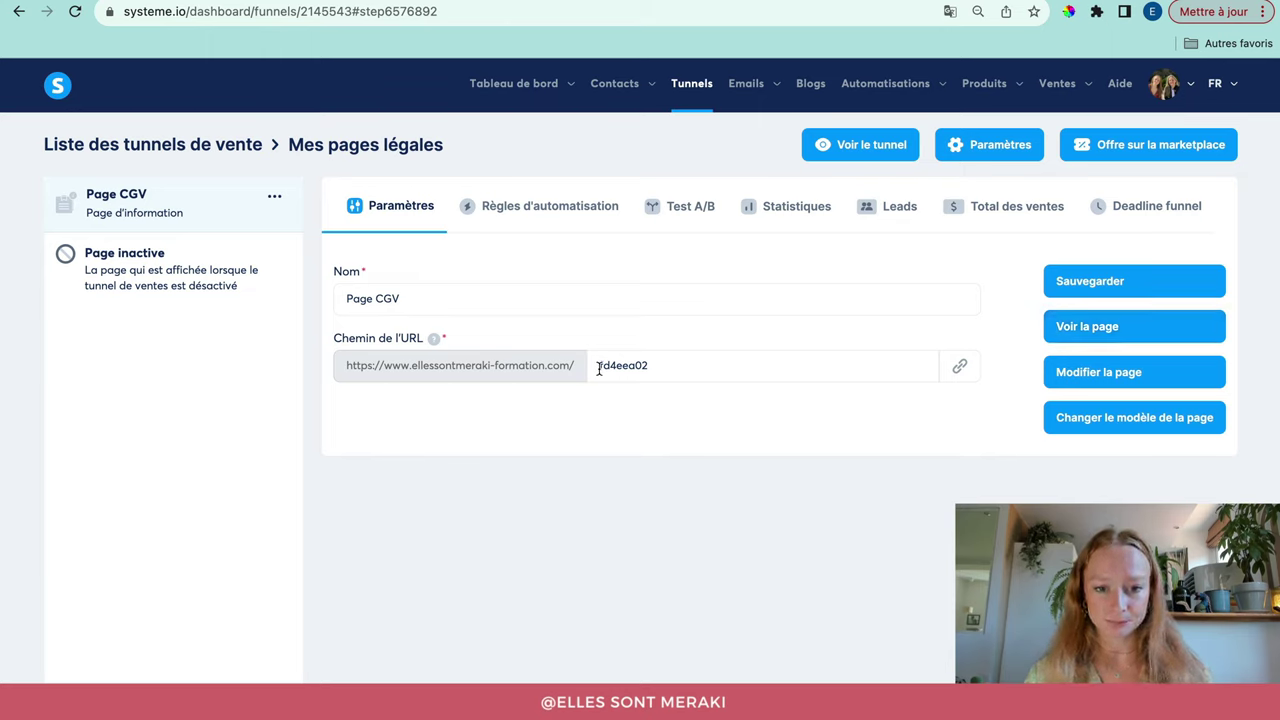
- Set Page CGV's URL path to "conditions-generales-de-vente-meraki" and save the changes
{"action": "left_click_drag", "start_coordinate": [599, 368], "coordinate": [671, 366]}
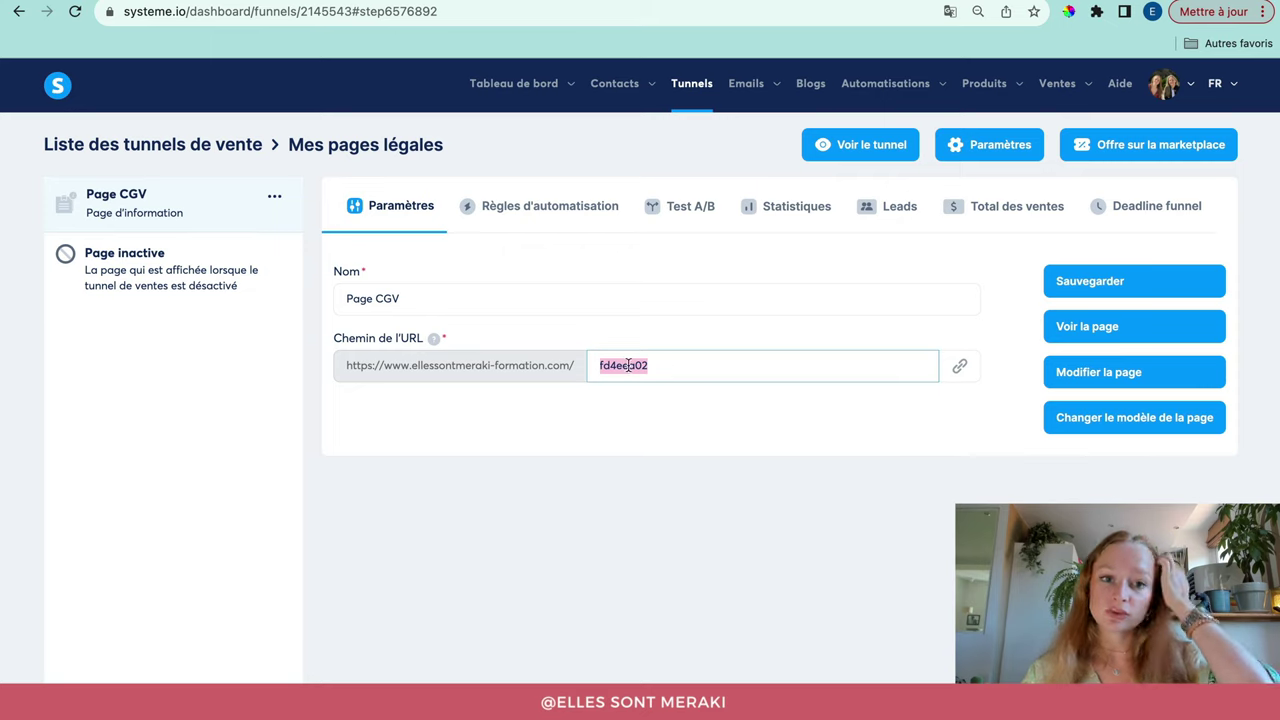
{"action": "type", "text": "cg"}
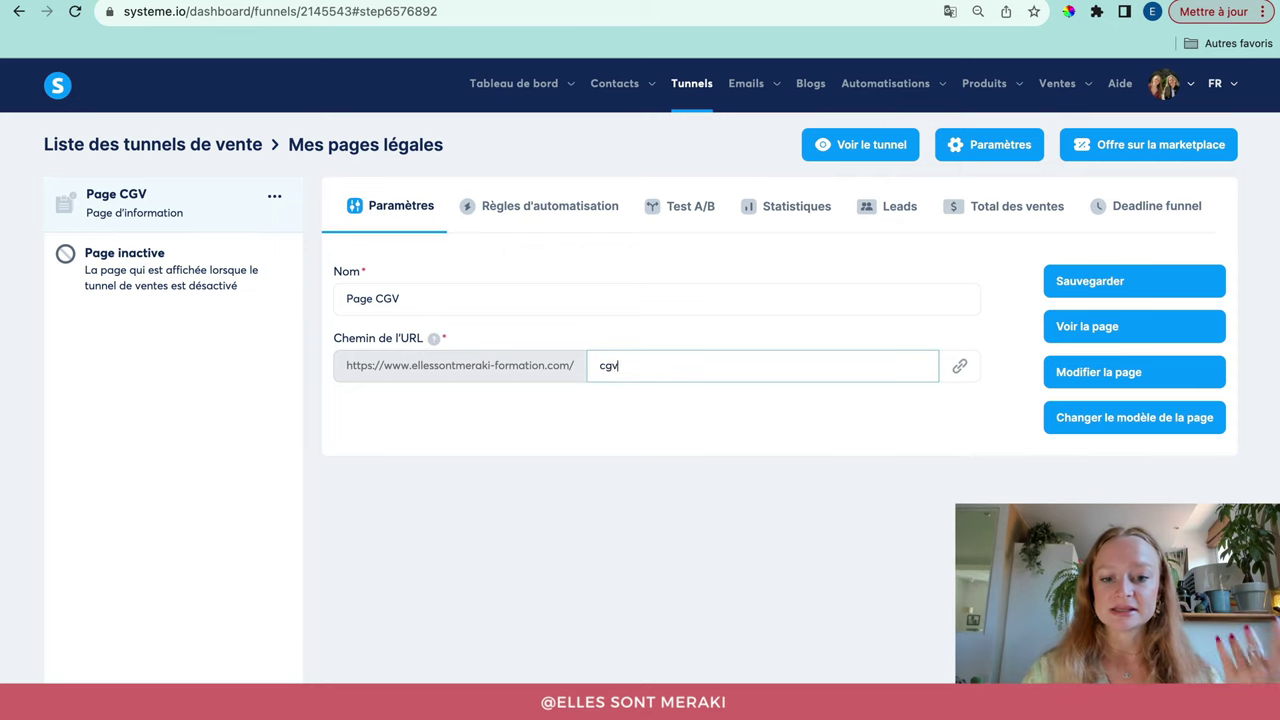
{"action": "key", "text": "BackSpace"}
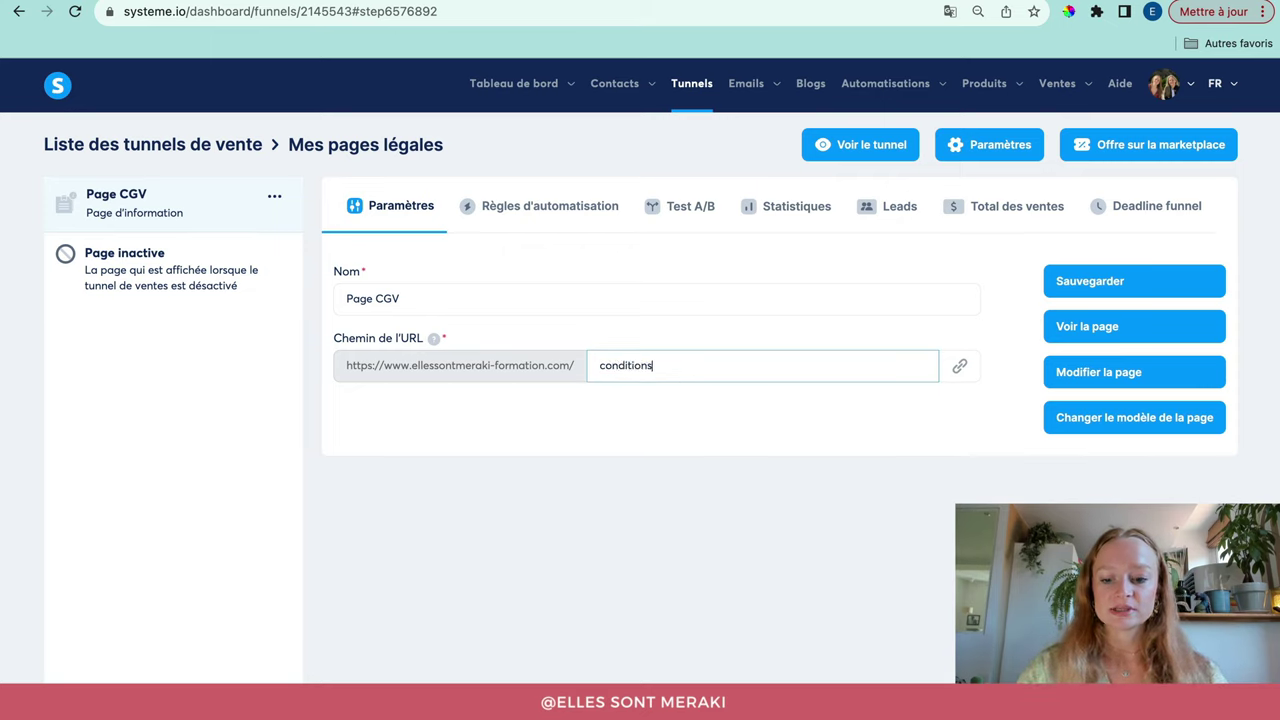
{"action": "type", "text": "onditions-generales-"}
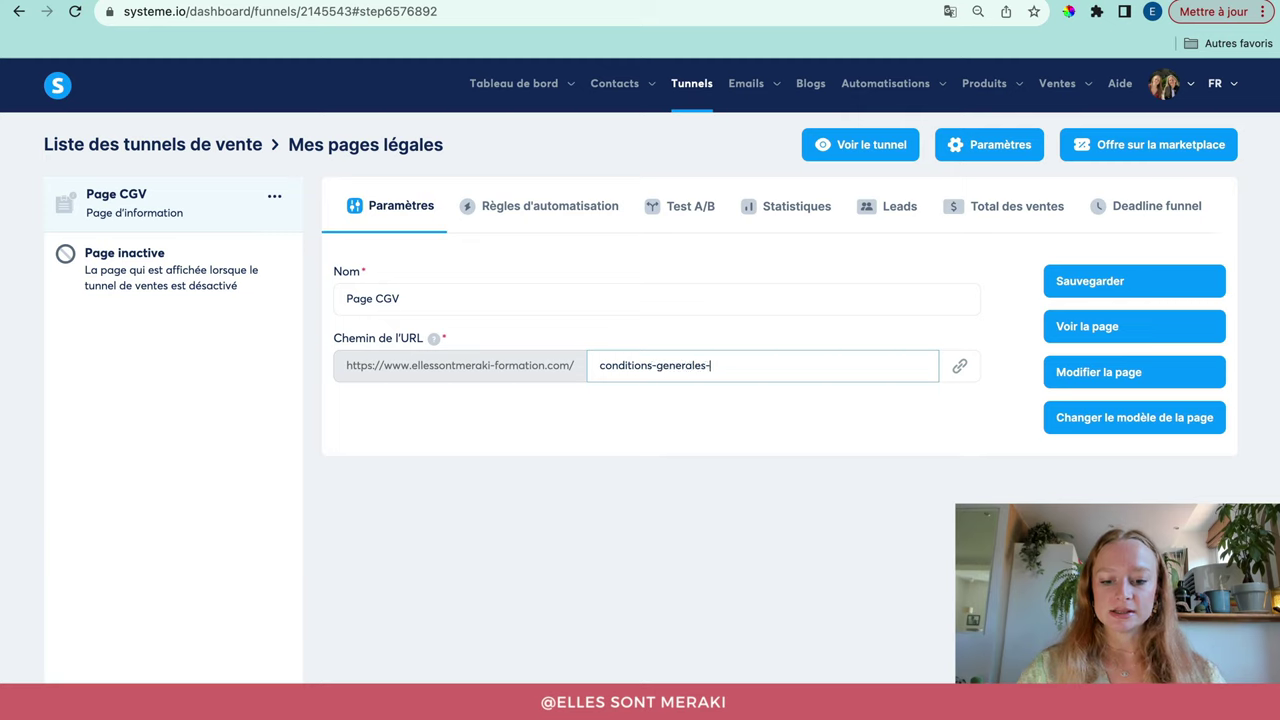
{"action": "type", "text": "de-vente"}
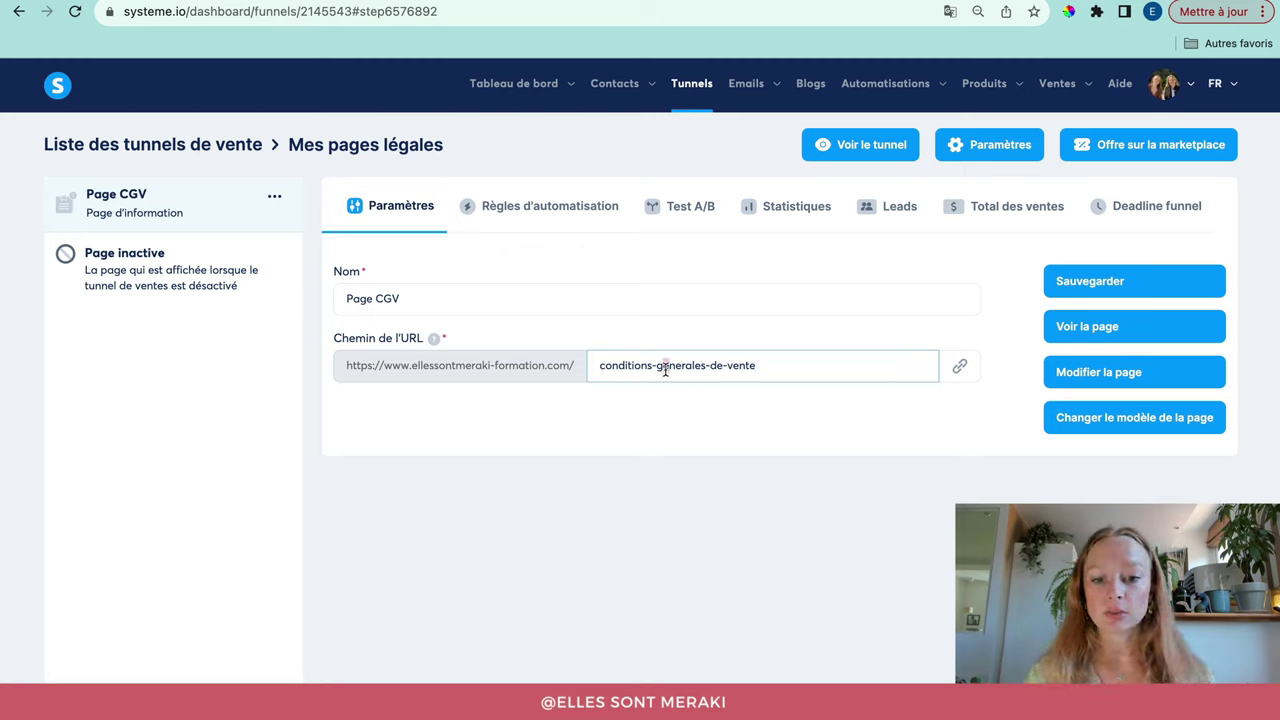
{"action": "key", "text": "Left"}
{"action": "key", "text": "Left"}
{"action": "key", "text": "Left"}
{"action": "key", "text": "Left"}
{"action": "key", "text": "Left"}
{"action": "key", "text": "Left"}
{"action": "key", "text": "Left"}
{"action": "key", "text": "Left"}
{"action": "key", "text": "Left"}
{"action": "key", "text": "Left"}
{"action": "key", "text": "Left"}
{"action": "key", "text": "Left"}
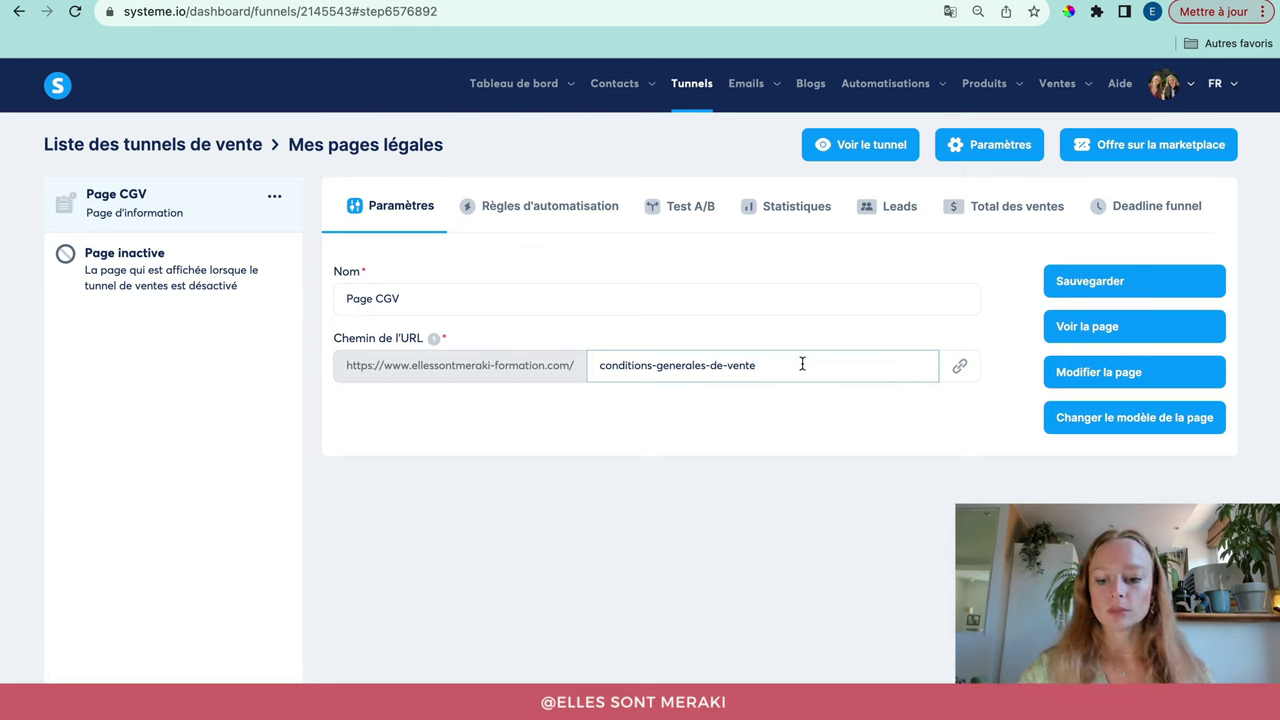
{"action": "type", "text": "eraki"}
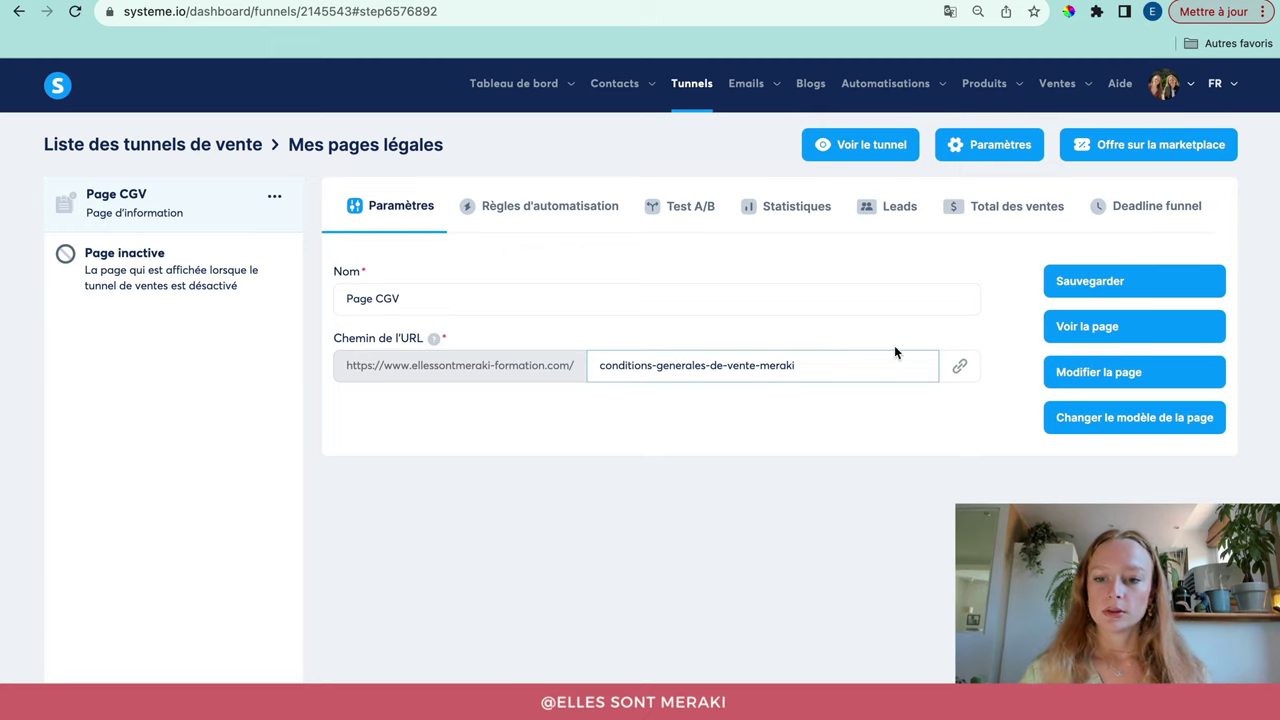
{"action": "left_click", "coordinate": [1061, 285]}
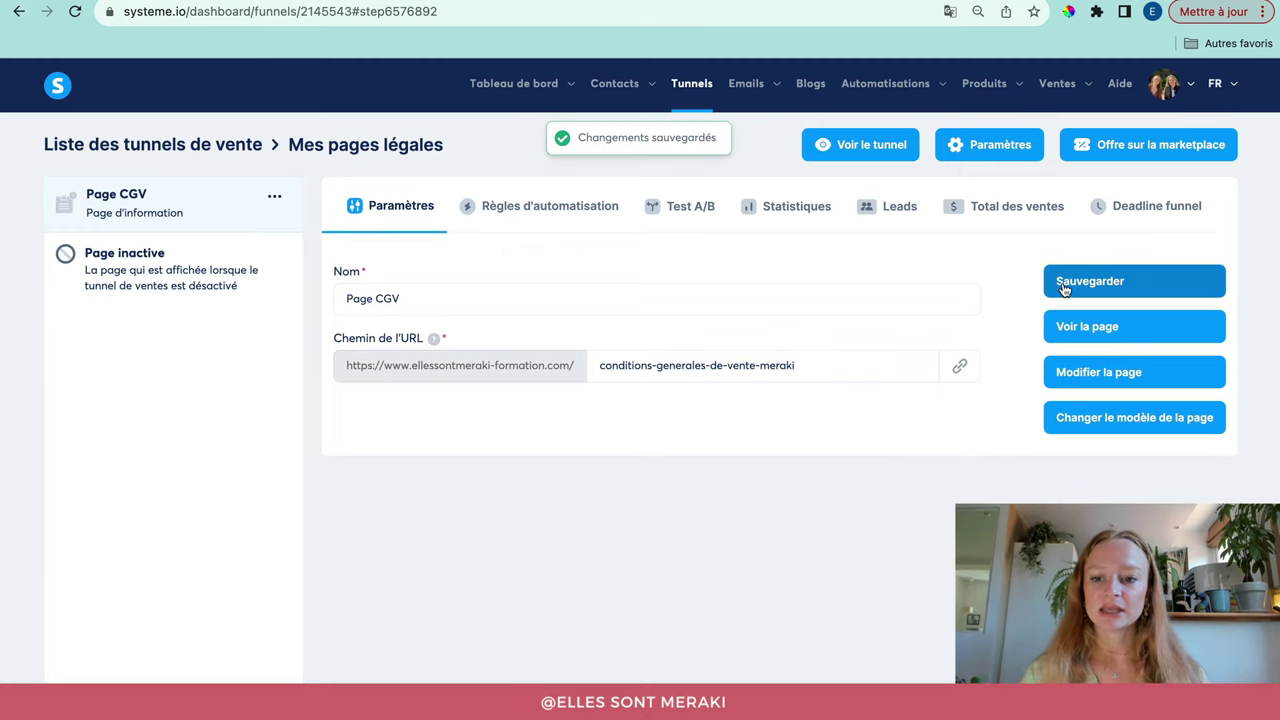
- Edit Page CGV's content, inserting the stored MERAKI logo image above the page title and setting its size to 161
{"action": "left_click", "coordinate": [1076, 378]}
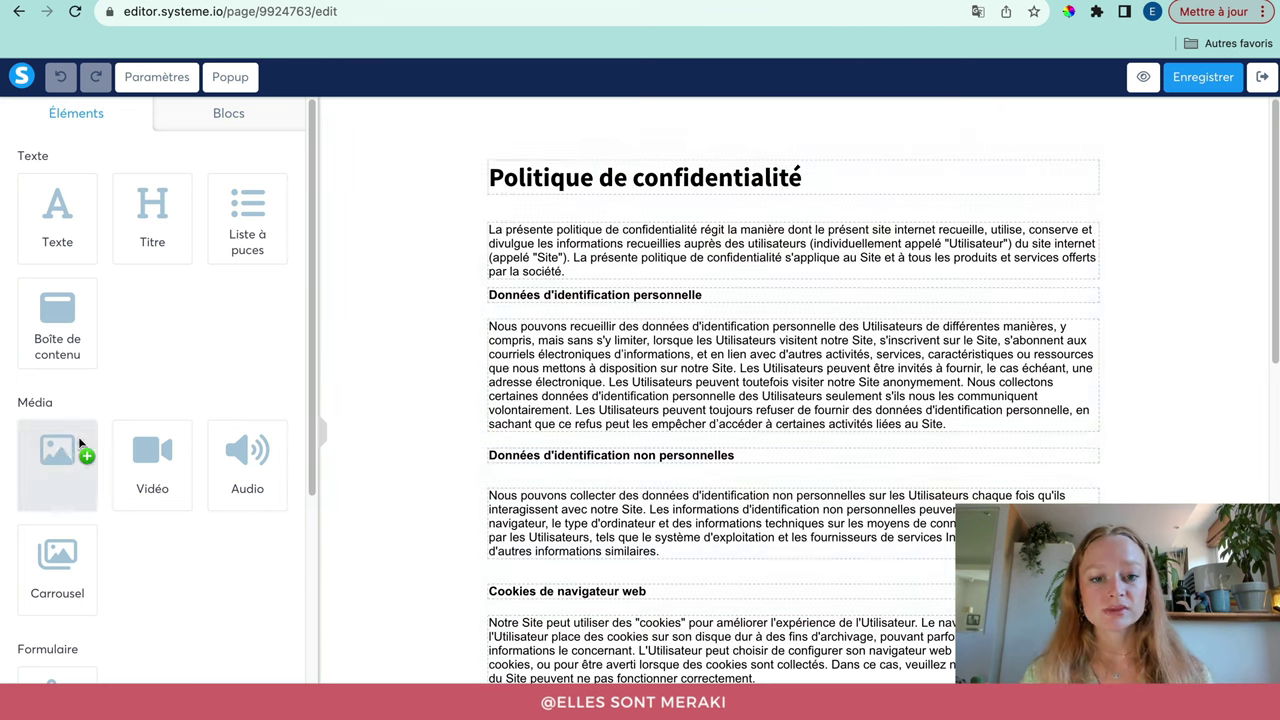
{"action": "left_click_drag", "start_coordinate": [80, 444], "coordinate": [630, 145]}
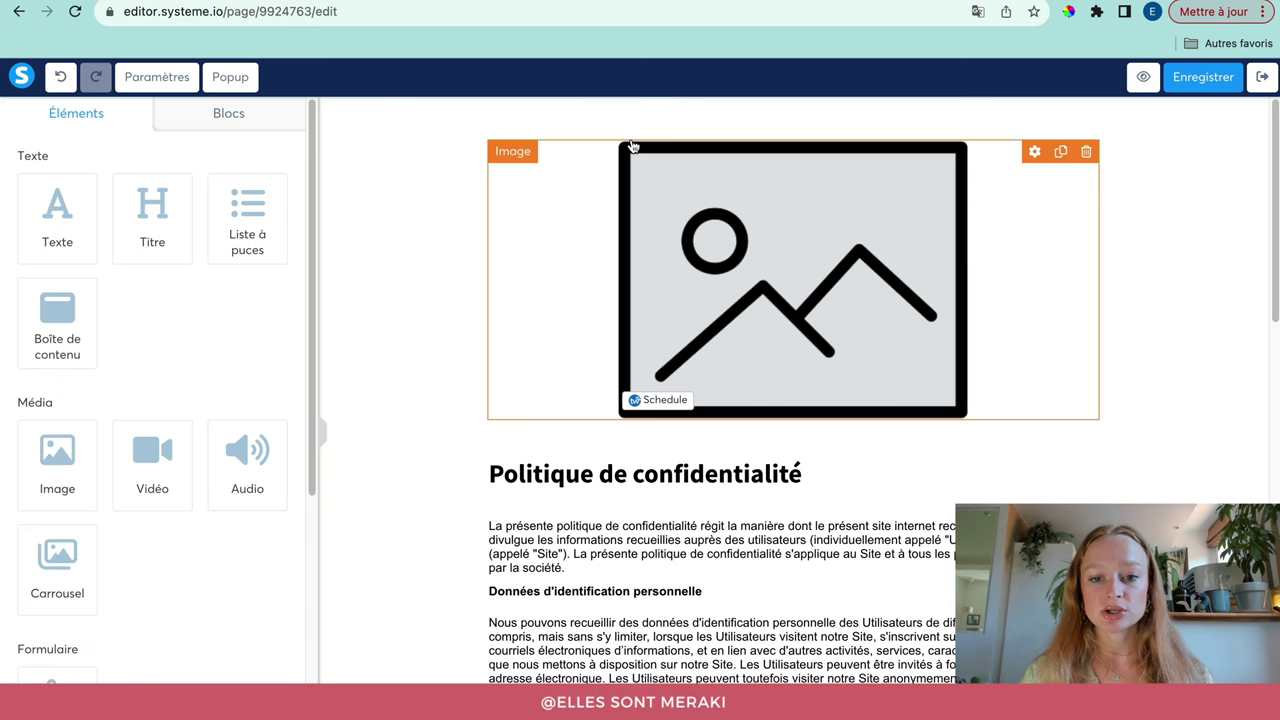
{"action": "left_click", "coordinate": [720, 241]}
{"action": "left_click", "coordinate": [268, 200]}
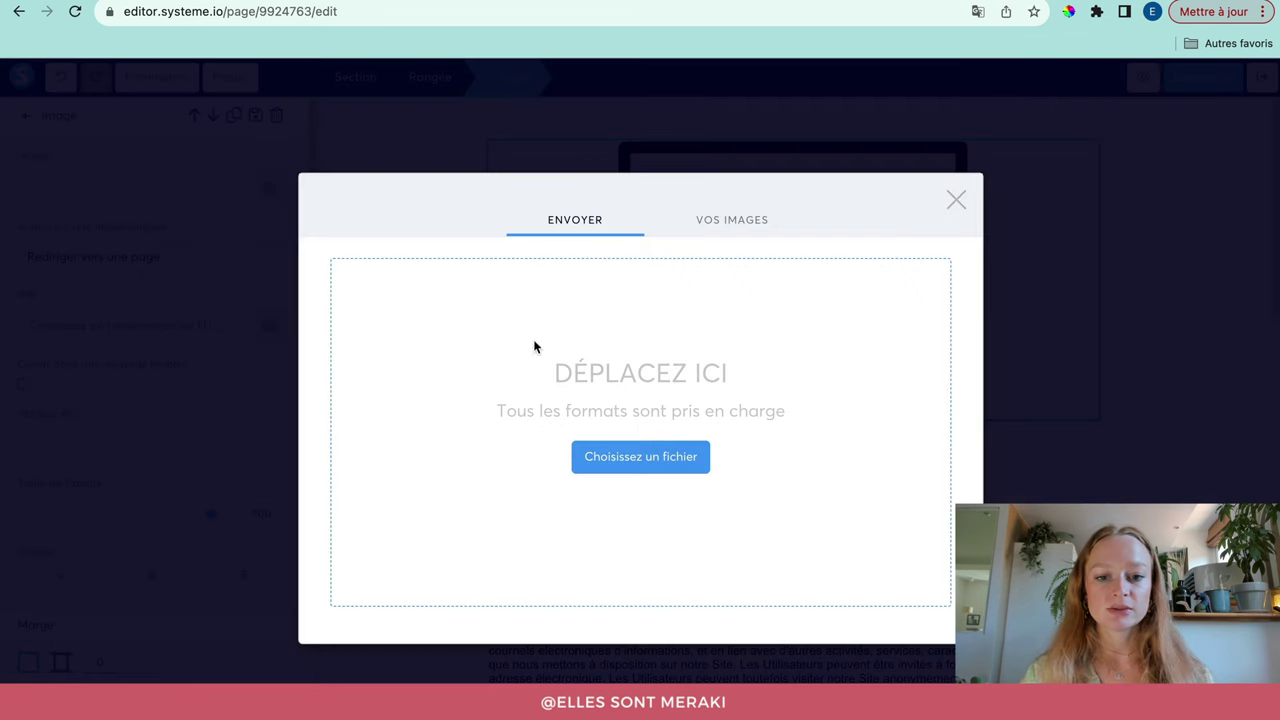
{"action": "left_click", "coordinate": [733, 222]}
{"action": "scroll", "coordinate": [500, 420], "scroll_direction": "down", "scroll_amount": 2}
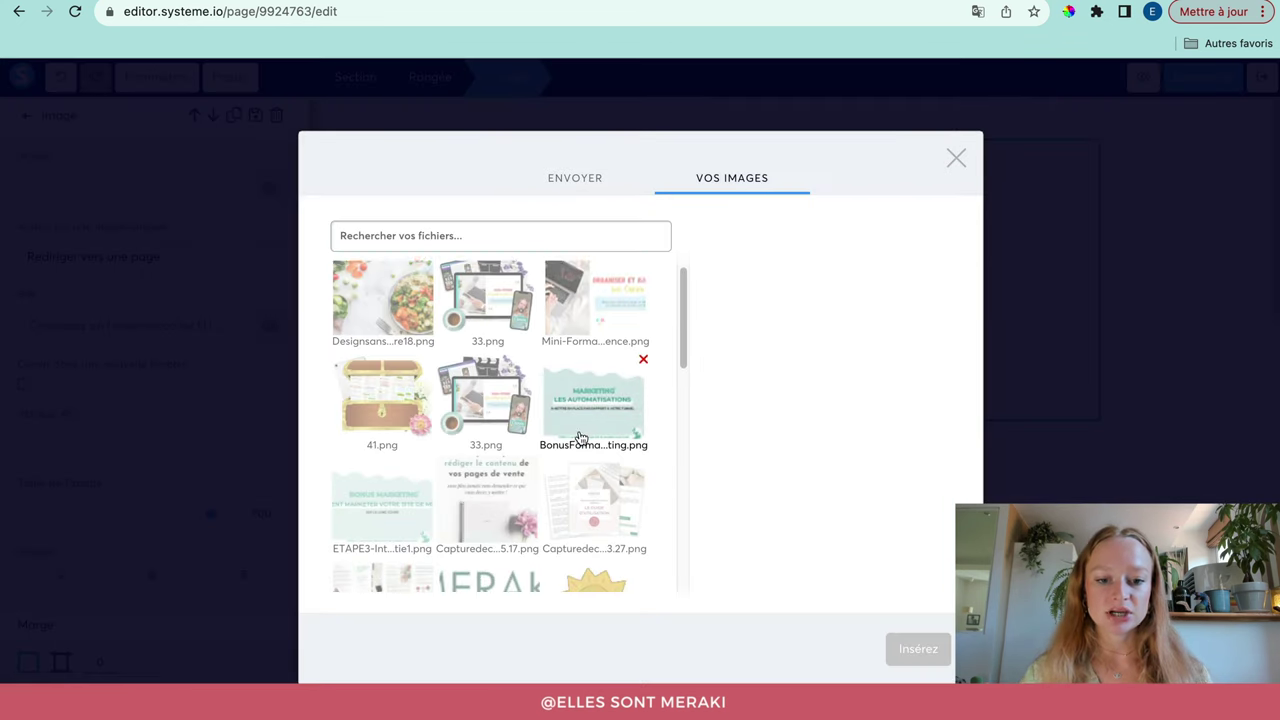
{"action": "left_click", "coordinate": [488, 545]}
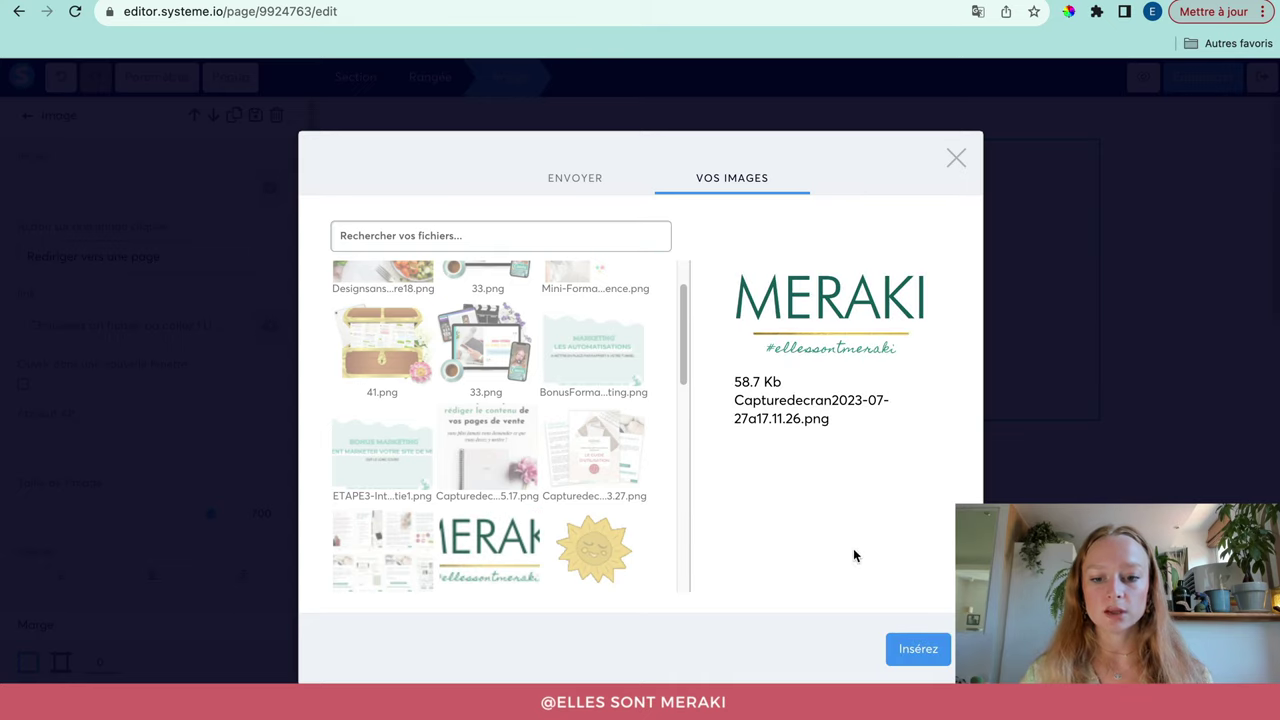
{"action": "left_click", "coordinate": [932, 655]}
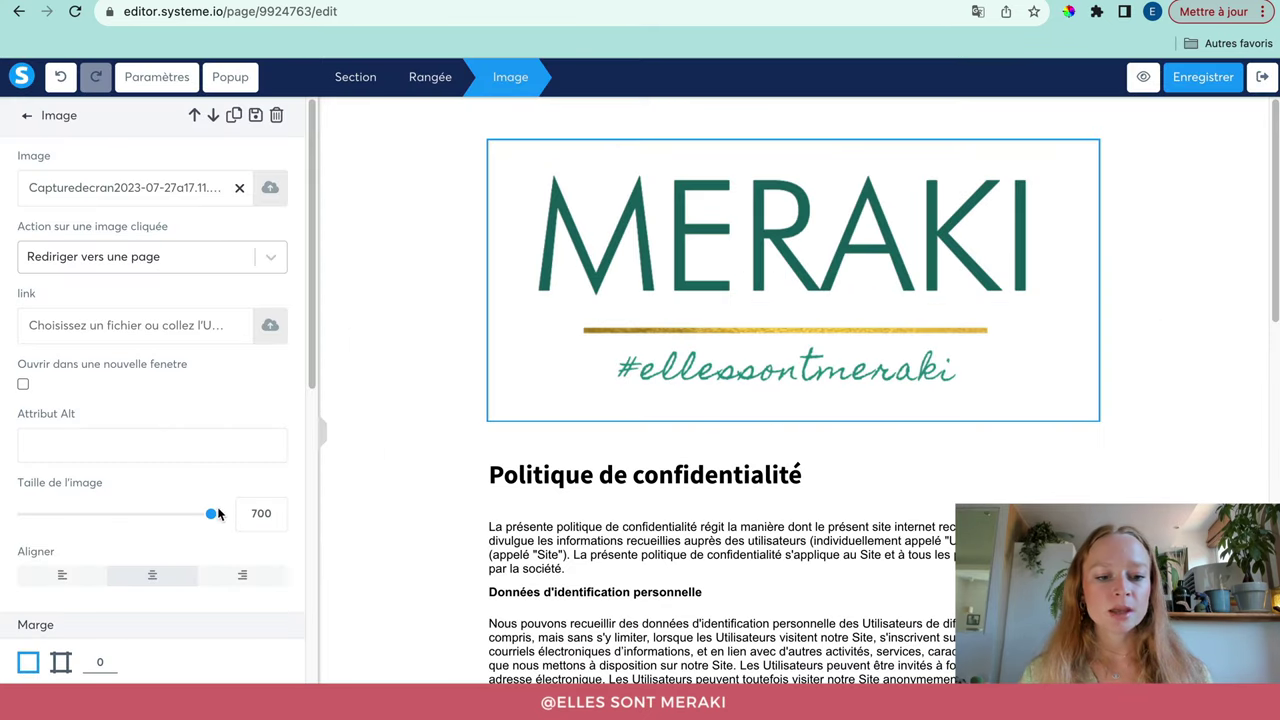
{"action": "left_click_drag", "start_coordinate": [212, 515], "coordinate": [68, 525]}
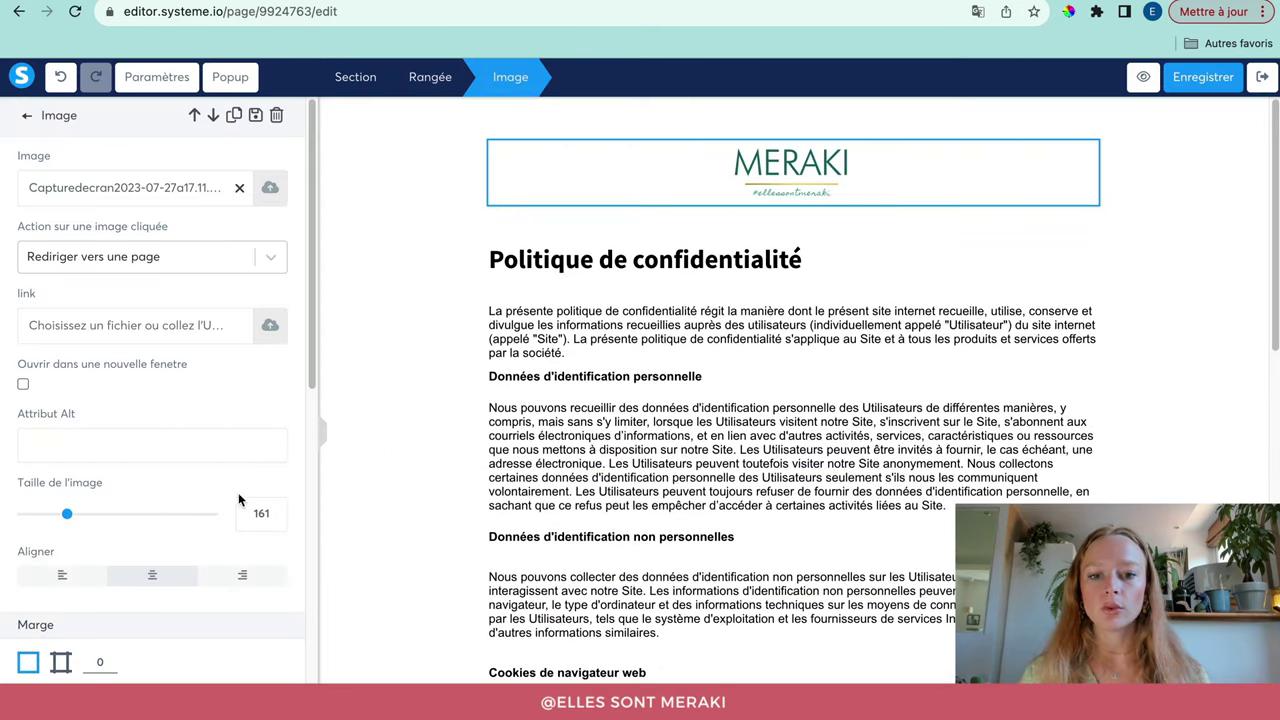
{"action": "left_click", "coordinate": [432, 428]}
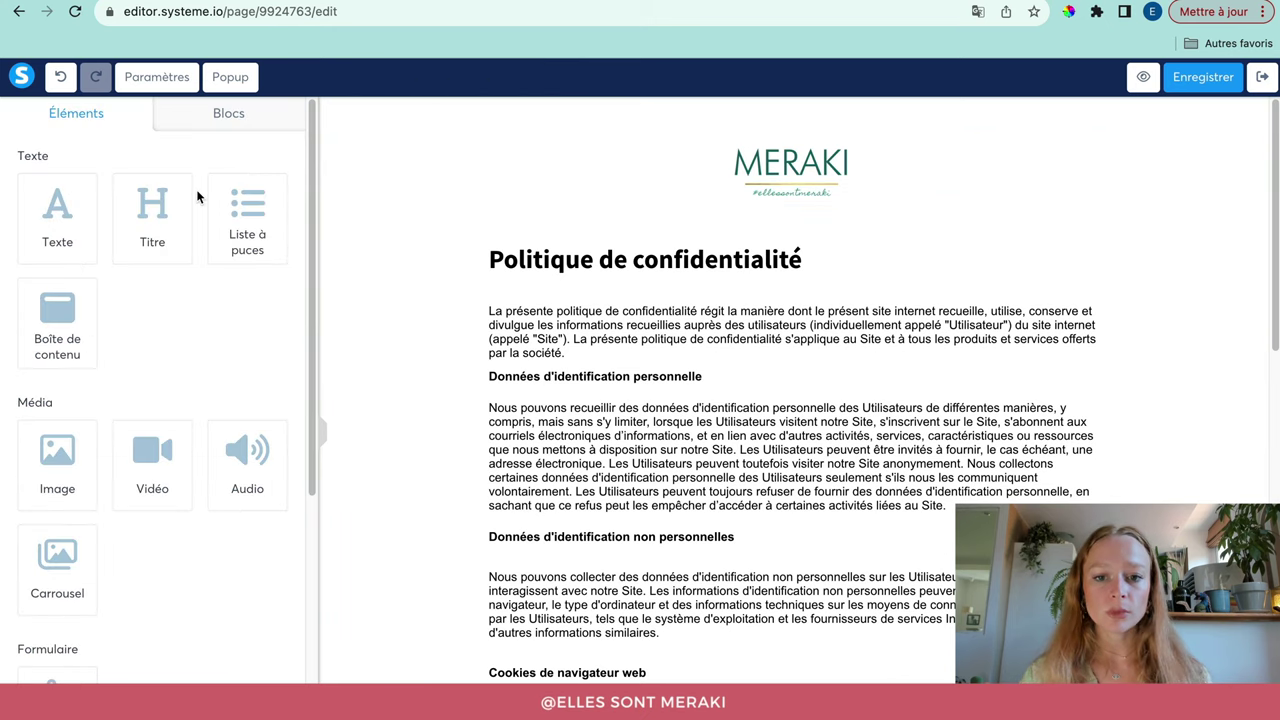
- Set the page's default text font to the Google font Montserrat
{"action": "left_click", "coordinate": [172, 92]}
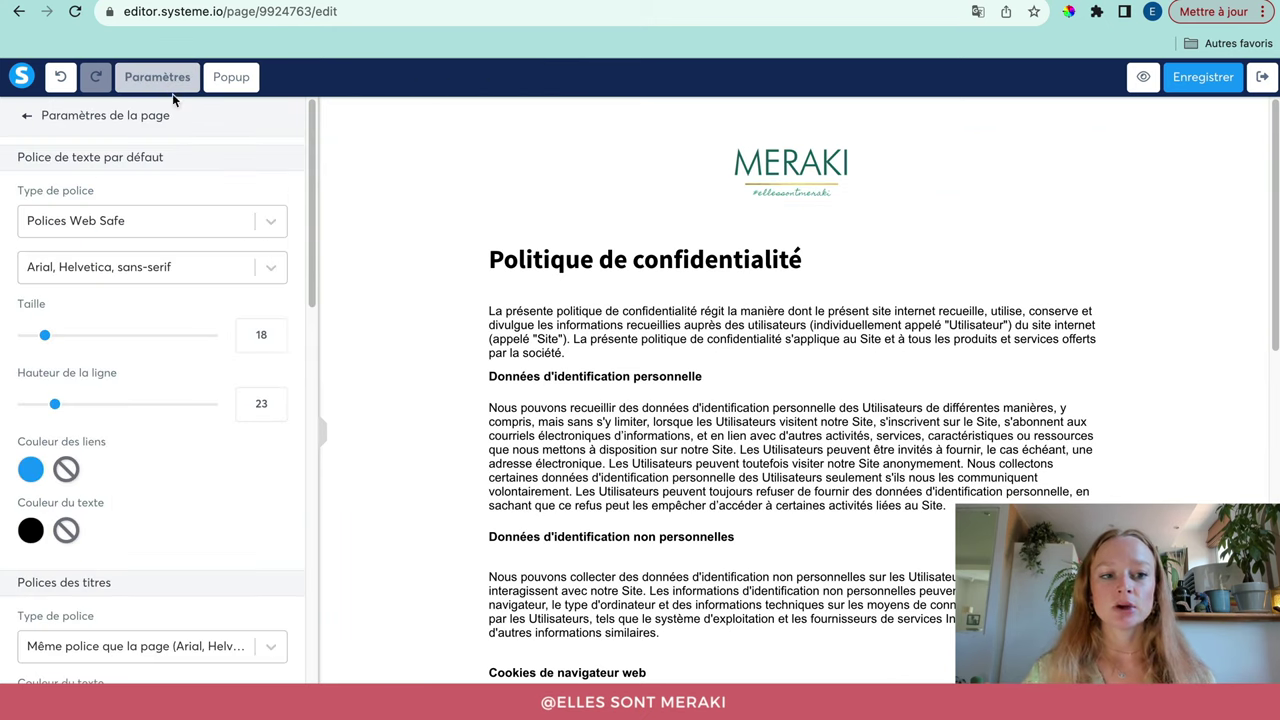
{"action": "left_click", "coordinate": [156, 212]}
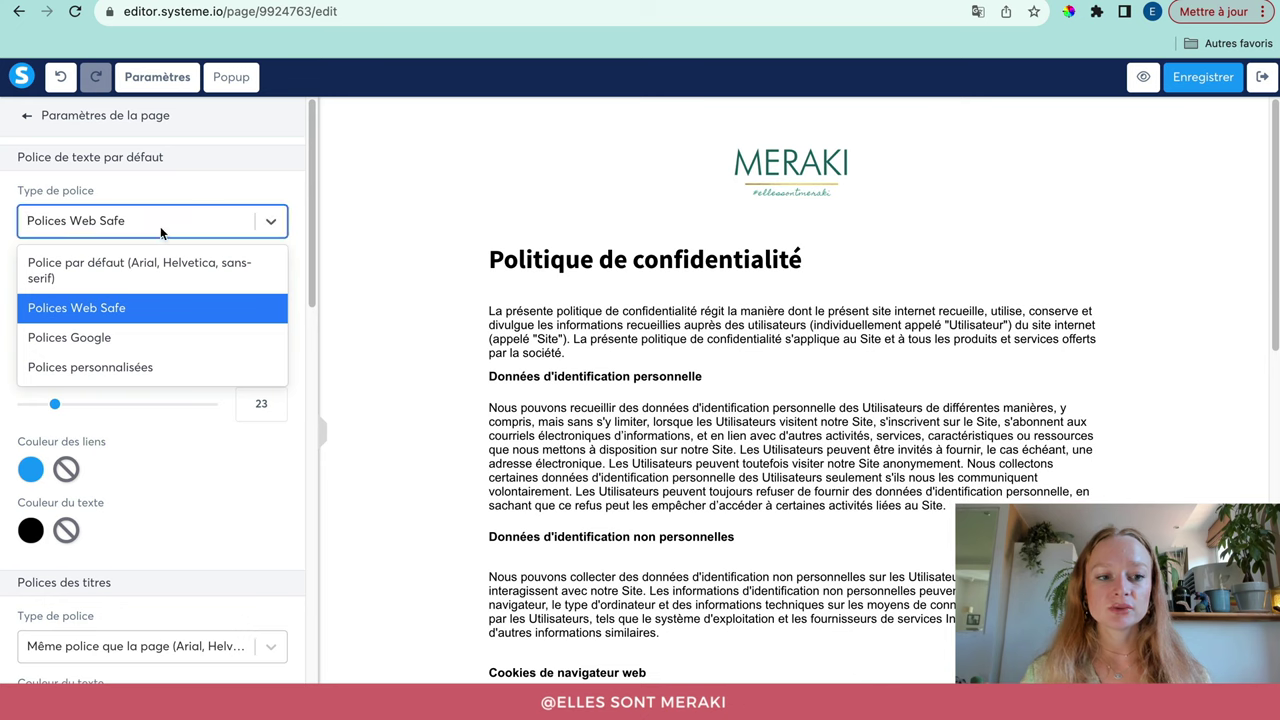
{"action": "left_click", "coordinate": [120, 336]}
{"action": "left_click", "coordinate": [110, 263]}
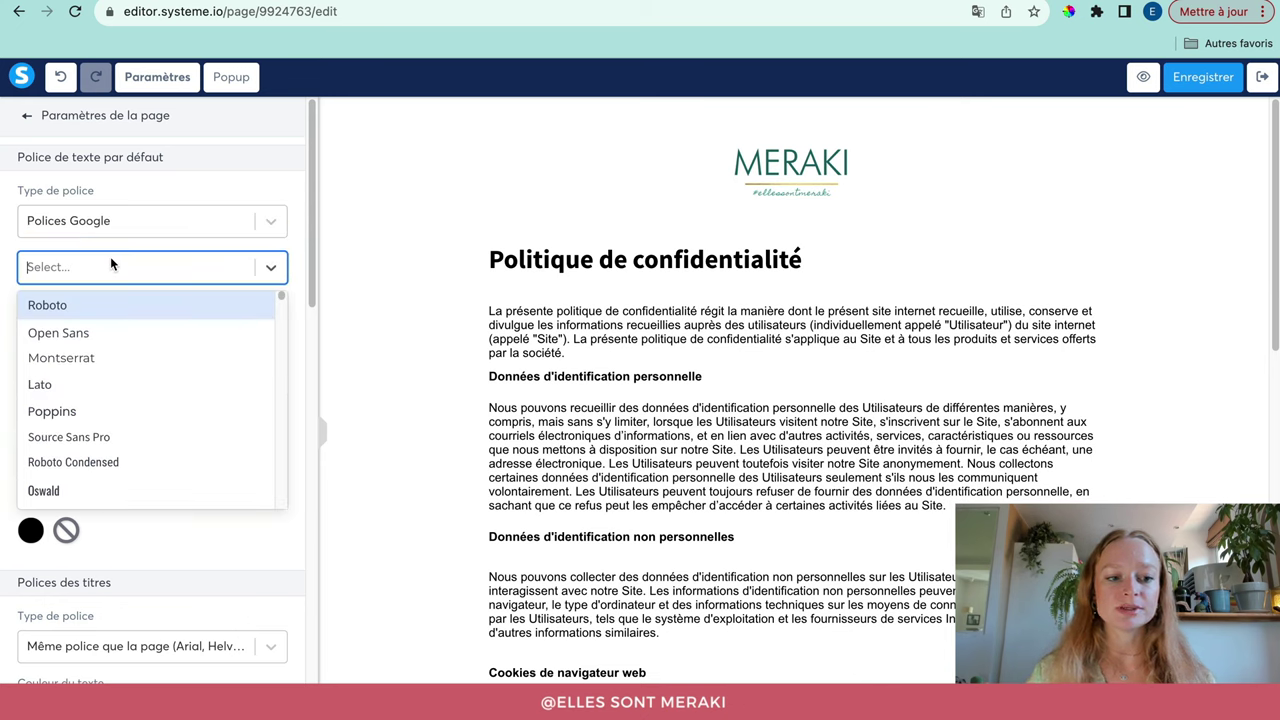
{"action": "type", "text": "mon"}
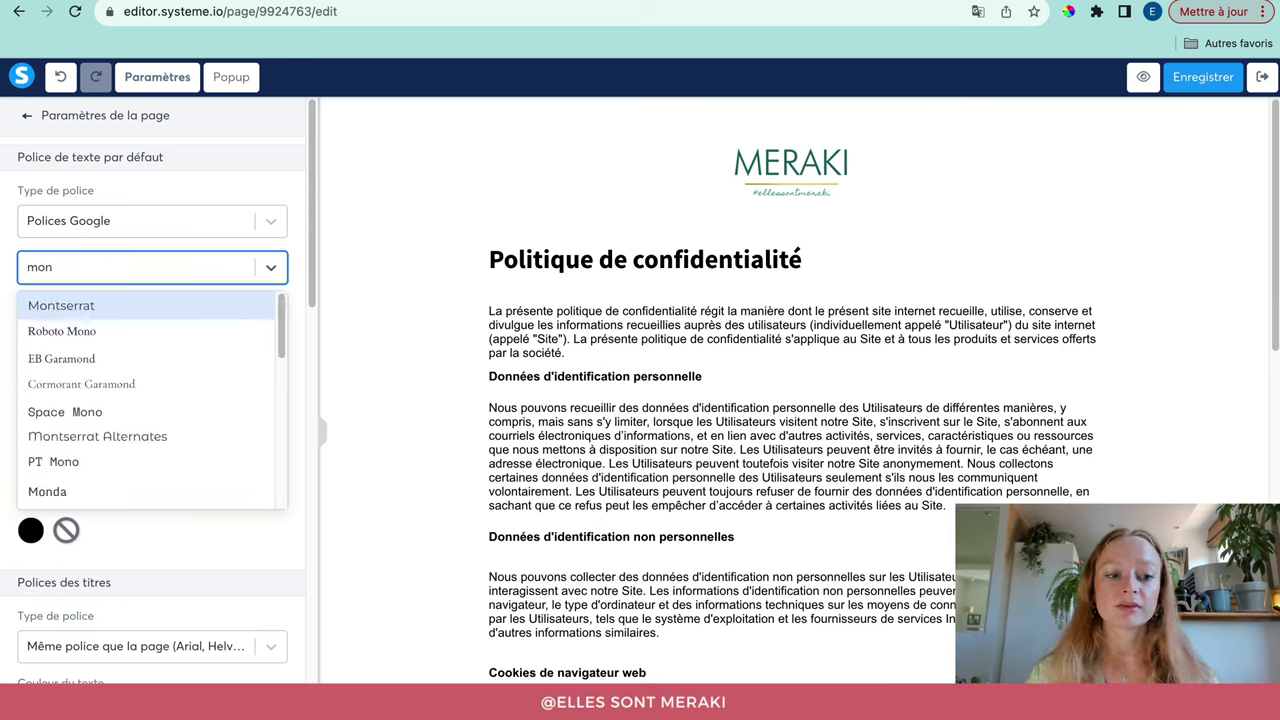
{"action": "left_click", "coordinate": [97, 305]}
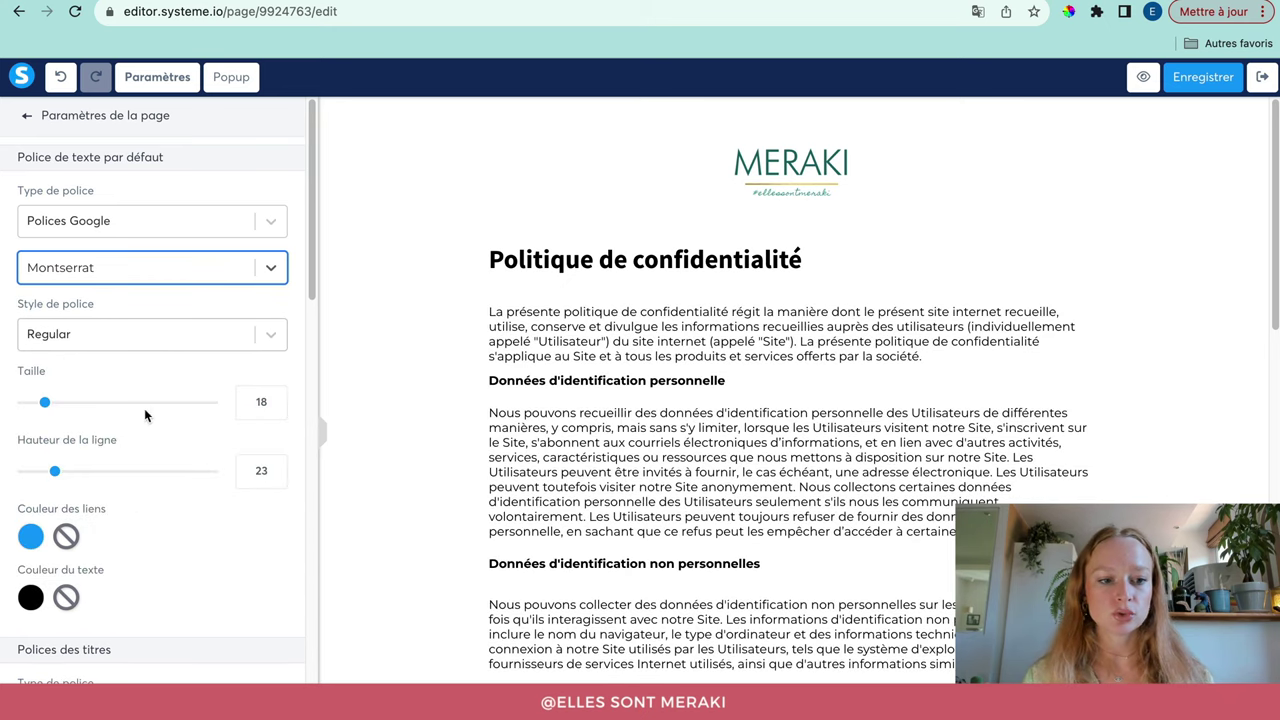
- Go through the remaining page settings, toggle the affiliation badge option and leave the settings
{"action": "scroll", "coordinate": [150, 458], "scroll_direction": "down", "scroll_amount": 4}
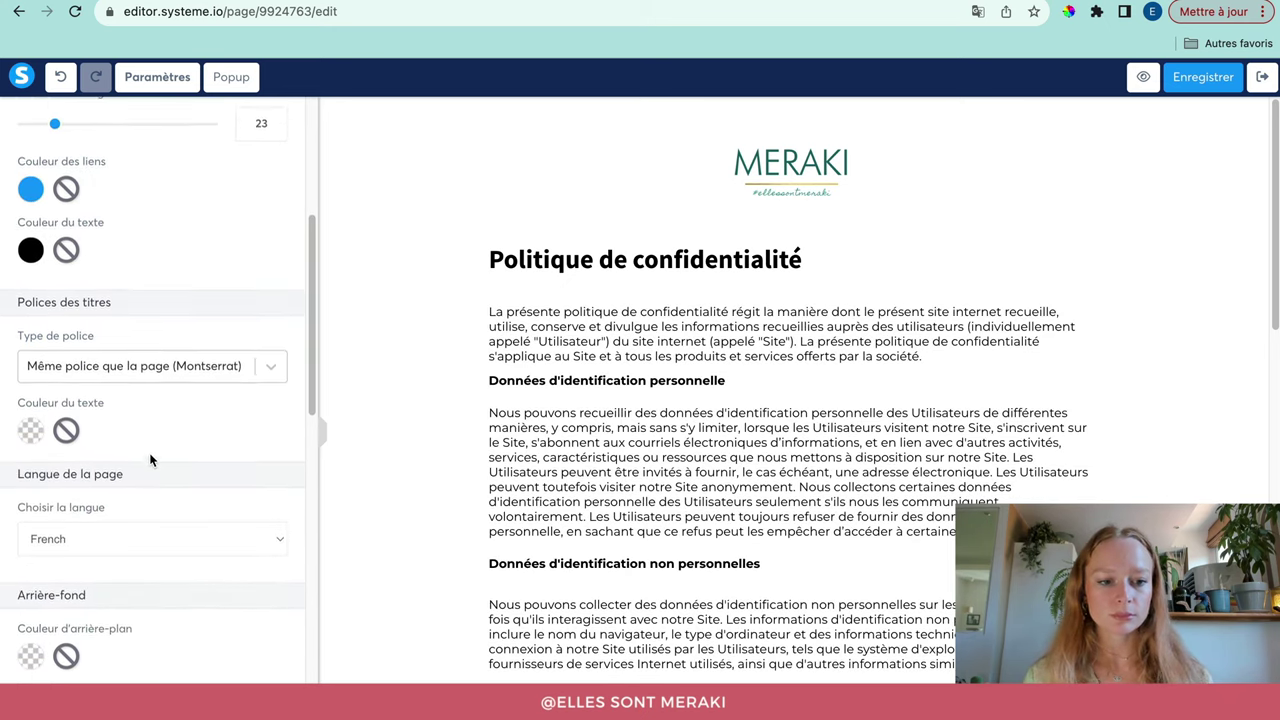
{"action": "scroll", "coordinate": [150, 460], "scroll_direction": "down", "scroll_amount": 5}
{"action": "scroll", "coordinate": [135, 371], "scroll_direction": "down", "scroll_amount": 2}
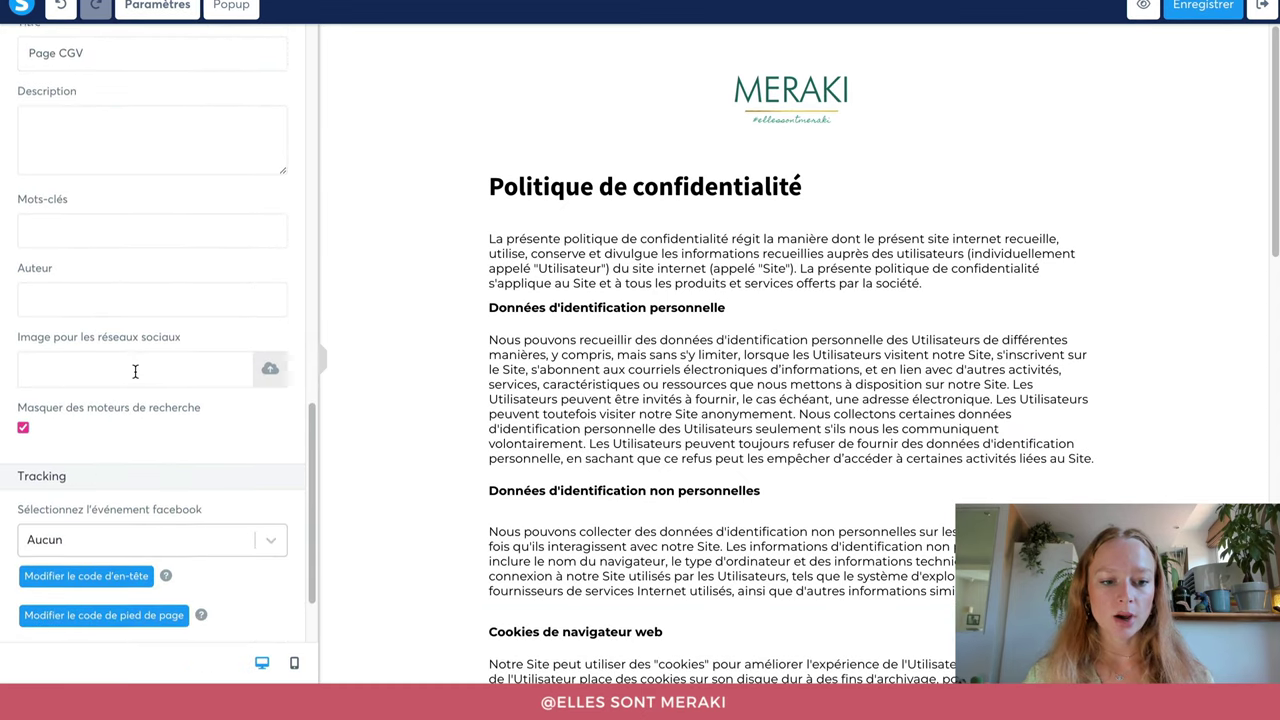
{"action": "scroll", "coordinate": [135, 371], "scroll_direction": "down", "scroll_amount": 2}
{"action": "left_click", "coordinate": [23, 638]}
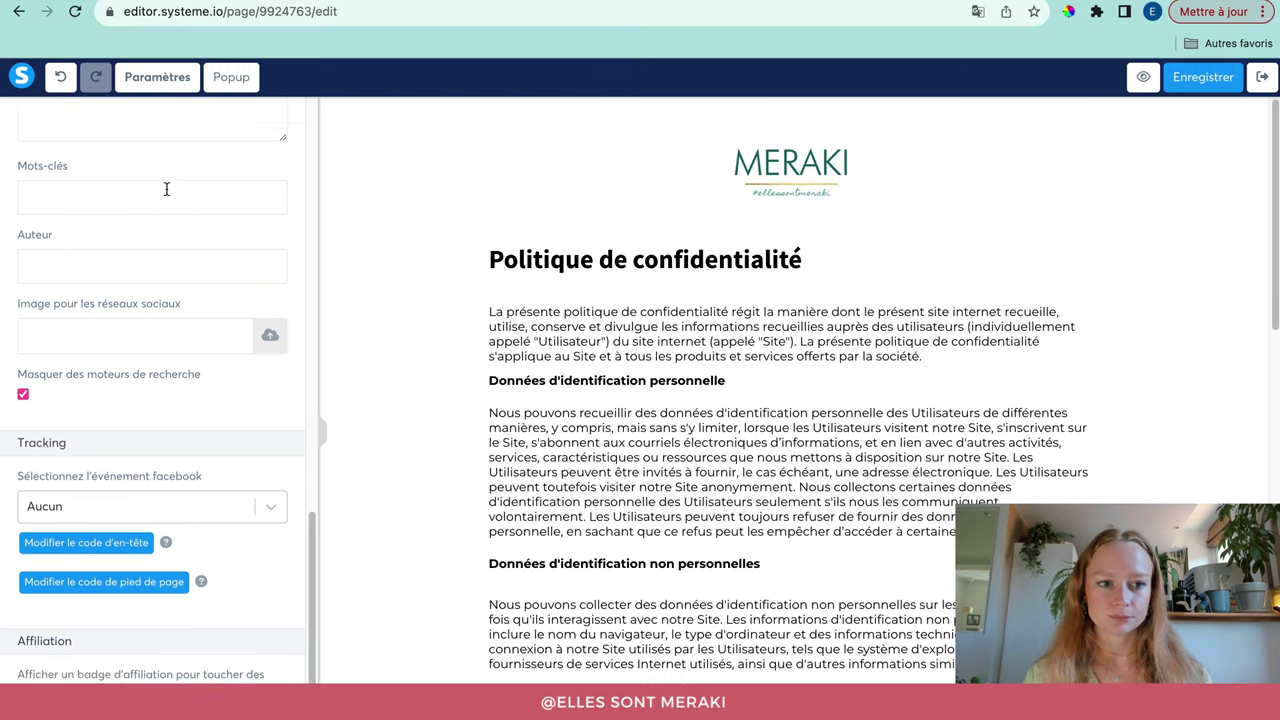
{"action": "scroll", "coordinate": [163, 127], "scroll_direction": "up", "scroll_amount": 5}
{"action": "left_click", "coordinate": [435, 298]}
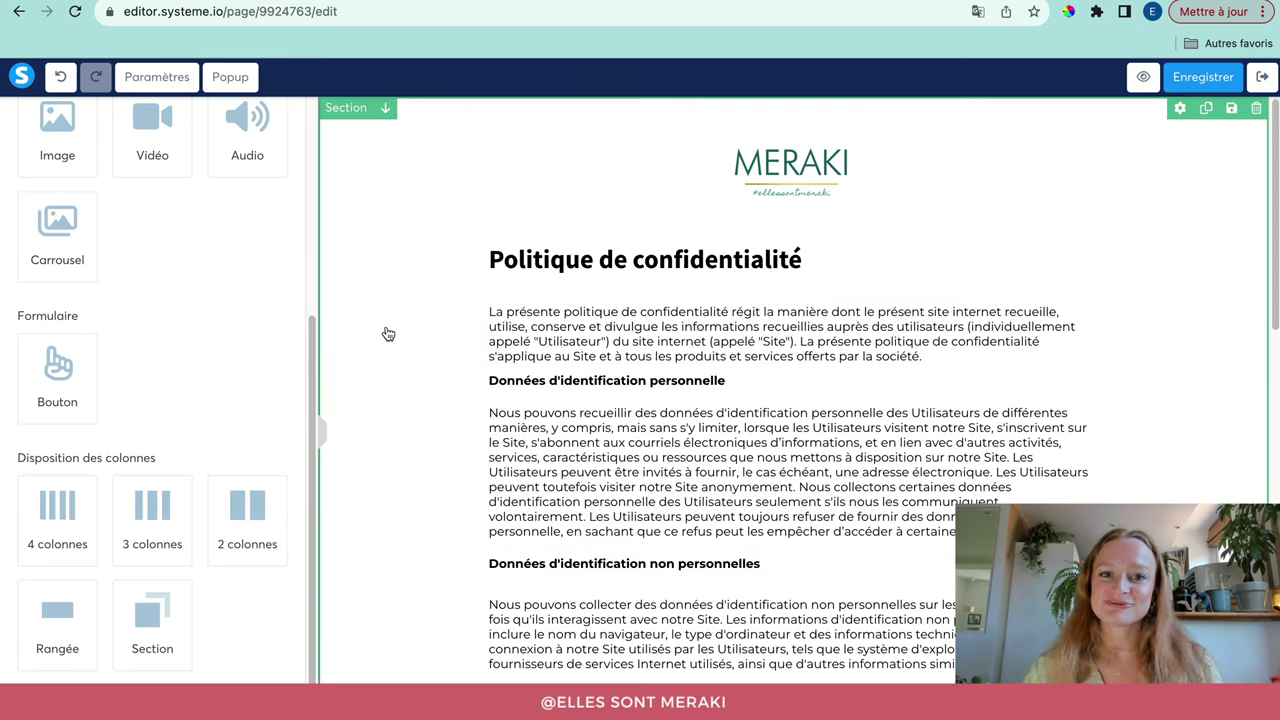
- Replace the page title "Politique de confidentialité" with "Conditions Générales de Vente"
{"action": "left_click", "coordinate": [622, 258]}
{"action": "triple_click", "coordinate": [622, 257]}
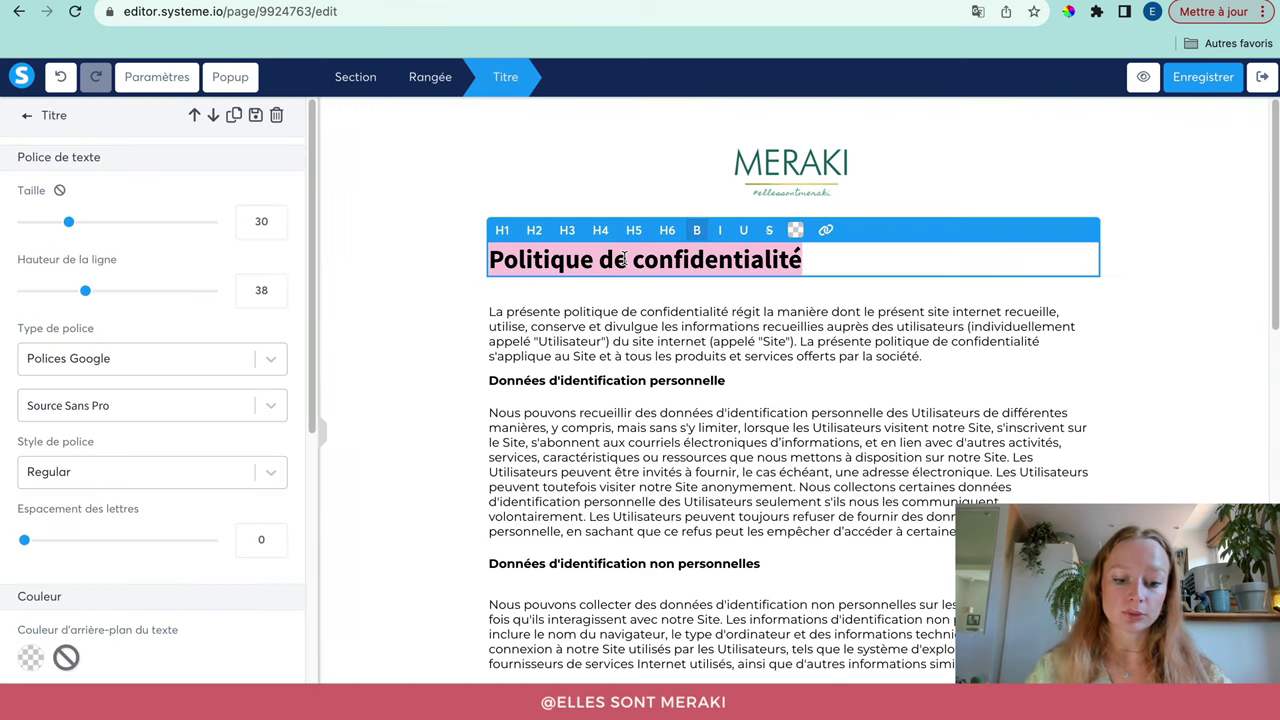
{"action": "type", "text": "Conditions G"}
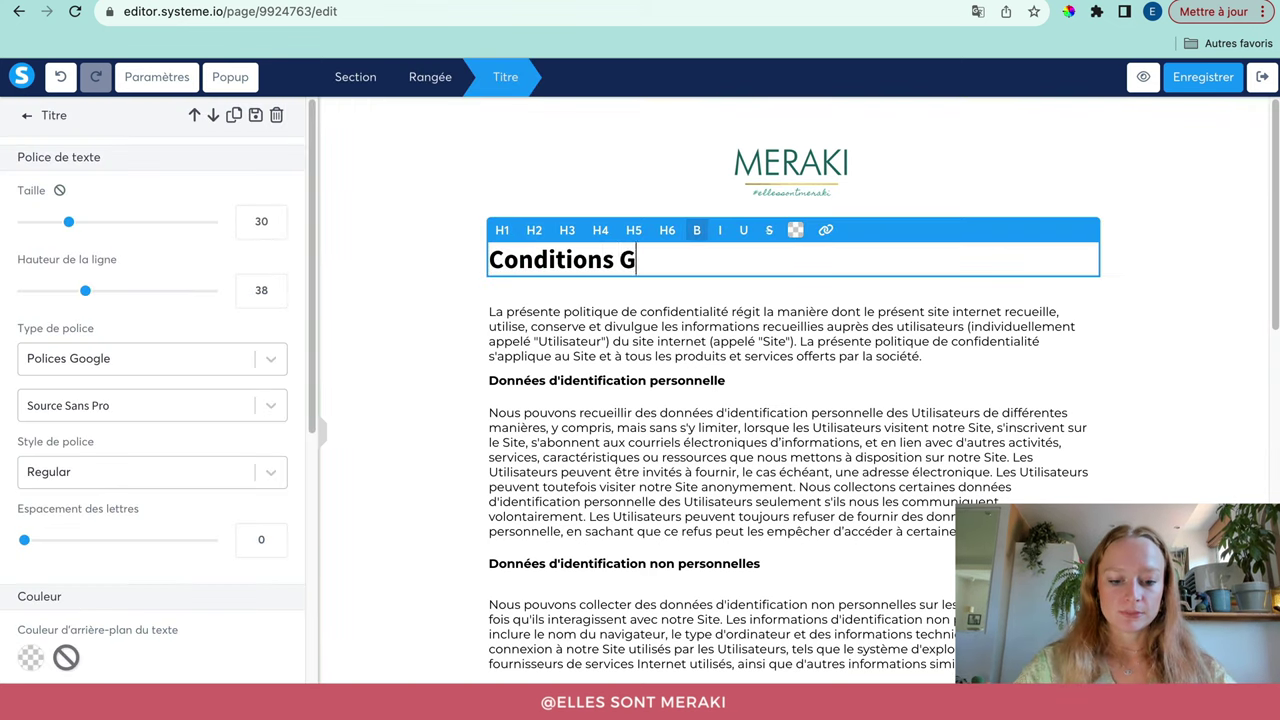
{"action": "type", "text": "énérales de Ven"}
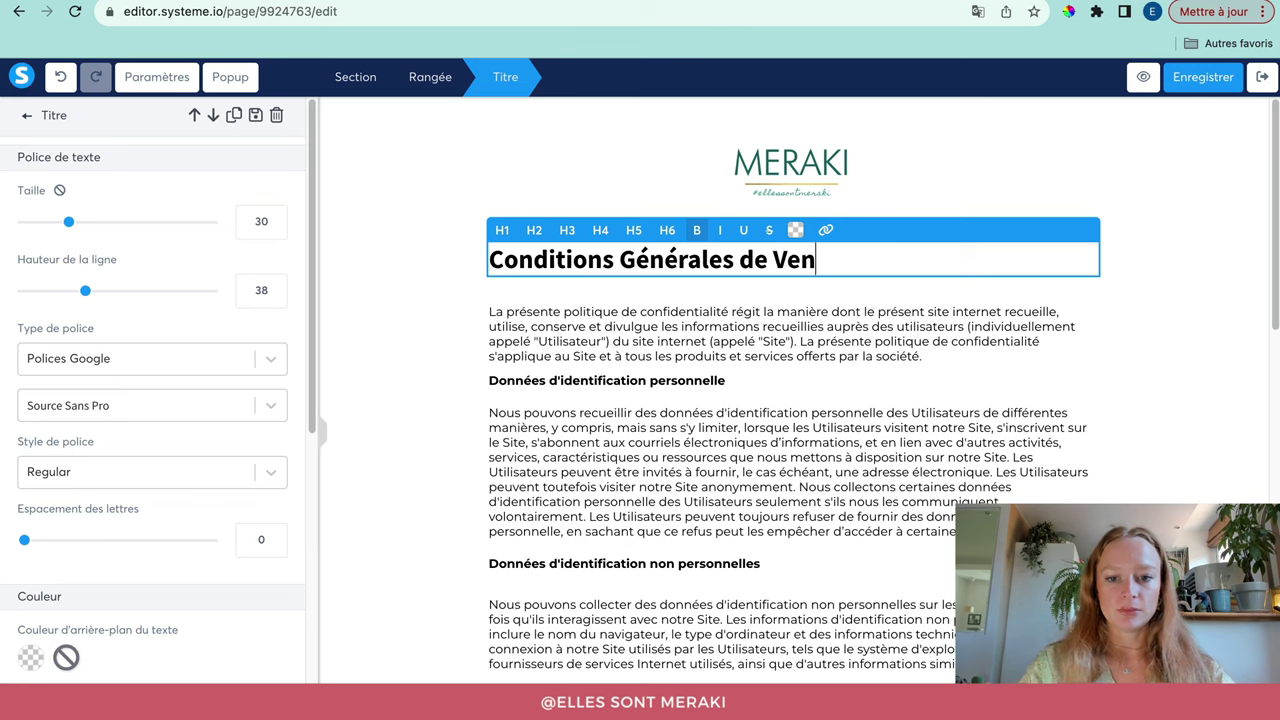
{"action": "type", "text": "te"}
- Color the "Conditions Générales de Vente" title with the saved green 24928C and set its font to Montserrat
{"action": "key", "text": "ctrl+a"}
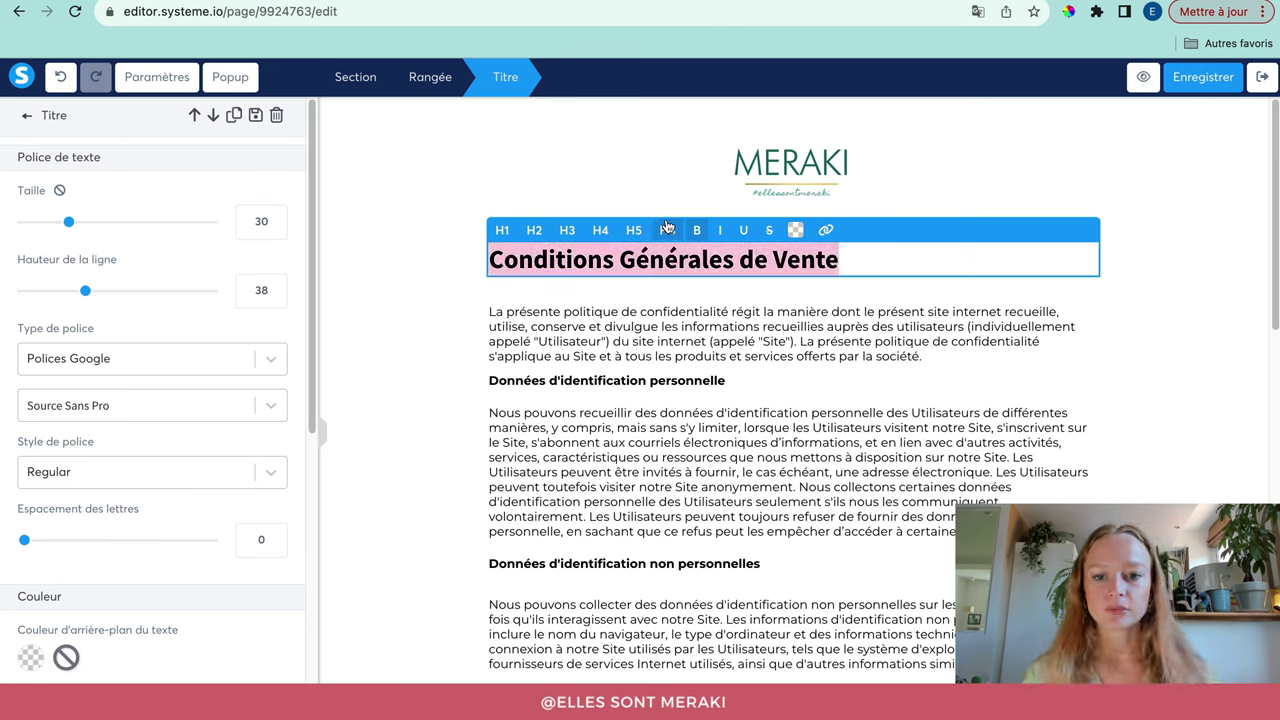
{"action": "left_click", "coordinate": [795, 230]}
{"action": "left_click", "coordinate": [803, 548]}
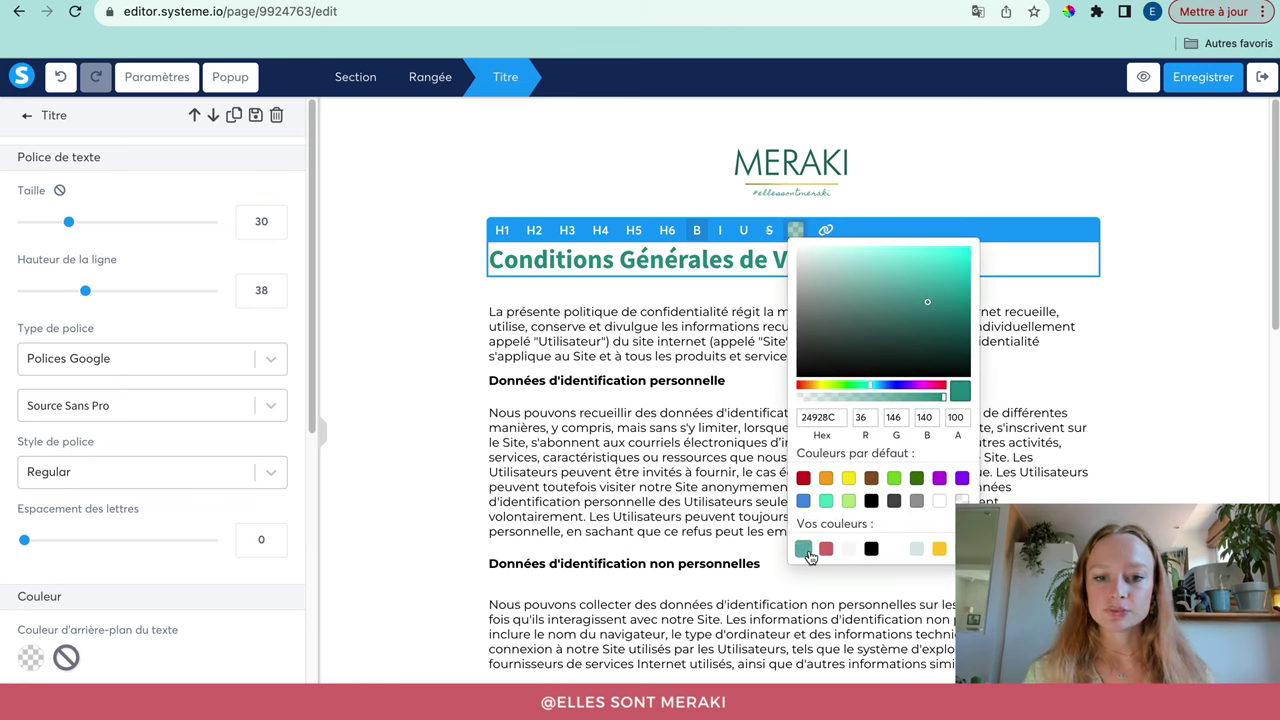
{"action": "left_click", "coordinate": [175, 415]}
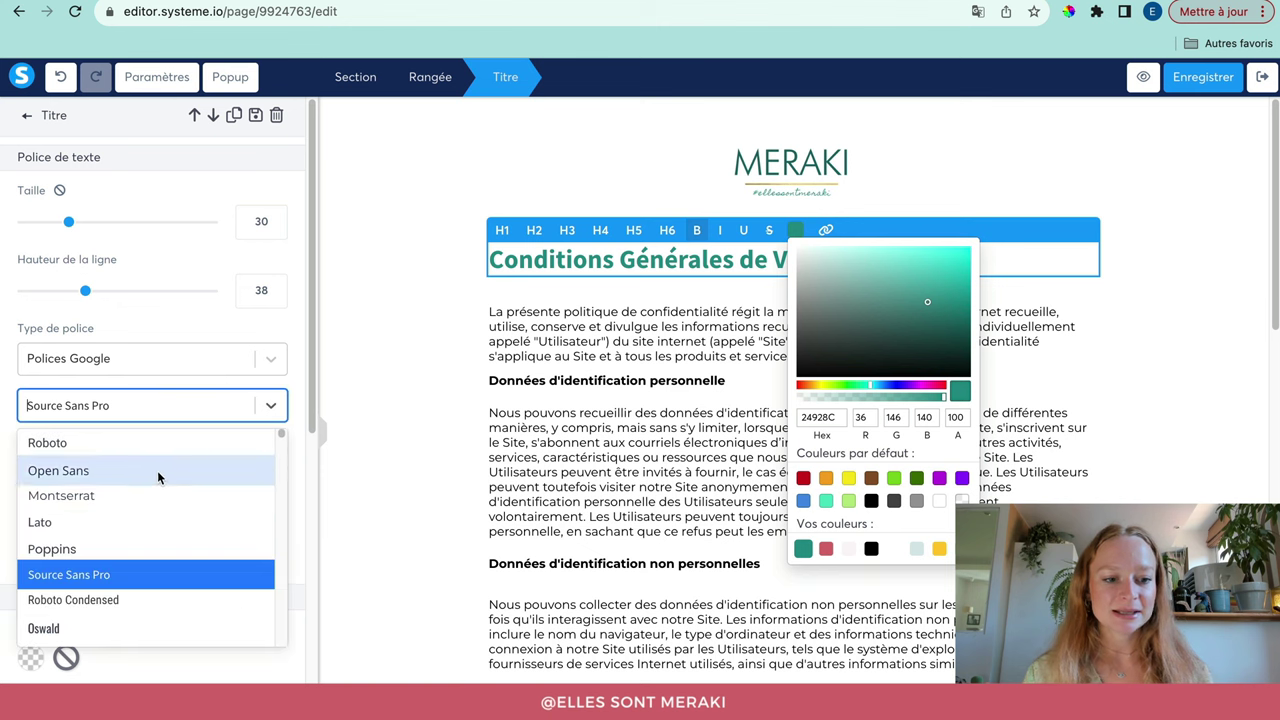
{"action": "left_click", "coordinate": [144, 494]}
{"action": "left_click", "coordinate": [431, 317]}
{"action": "left_click", "coordinate": [431, 317]}
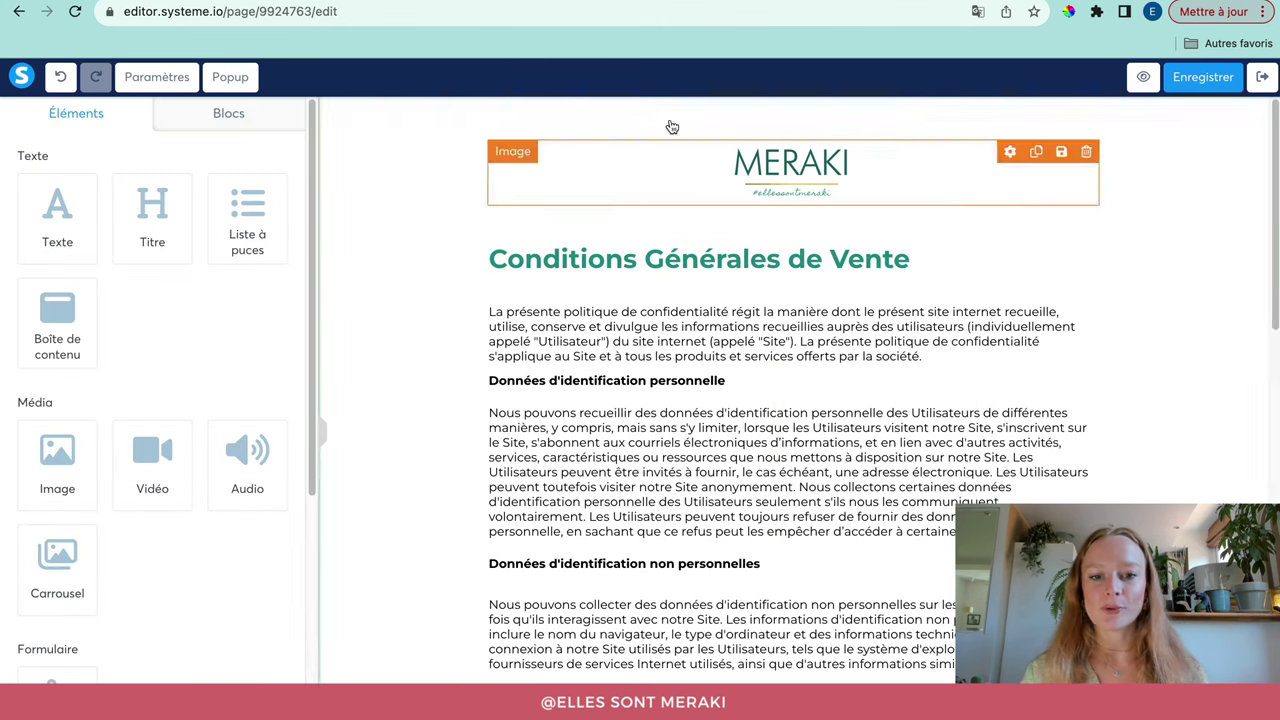
- Color the "Données d'identification personnelle" subheading with the saved green brand color
{"action": "double_click", "coordinate": [710, 376]}
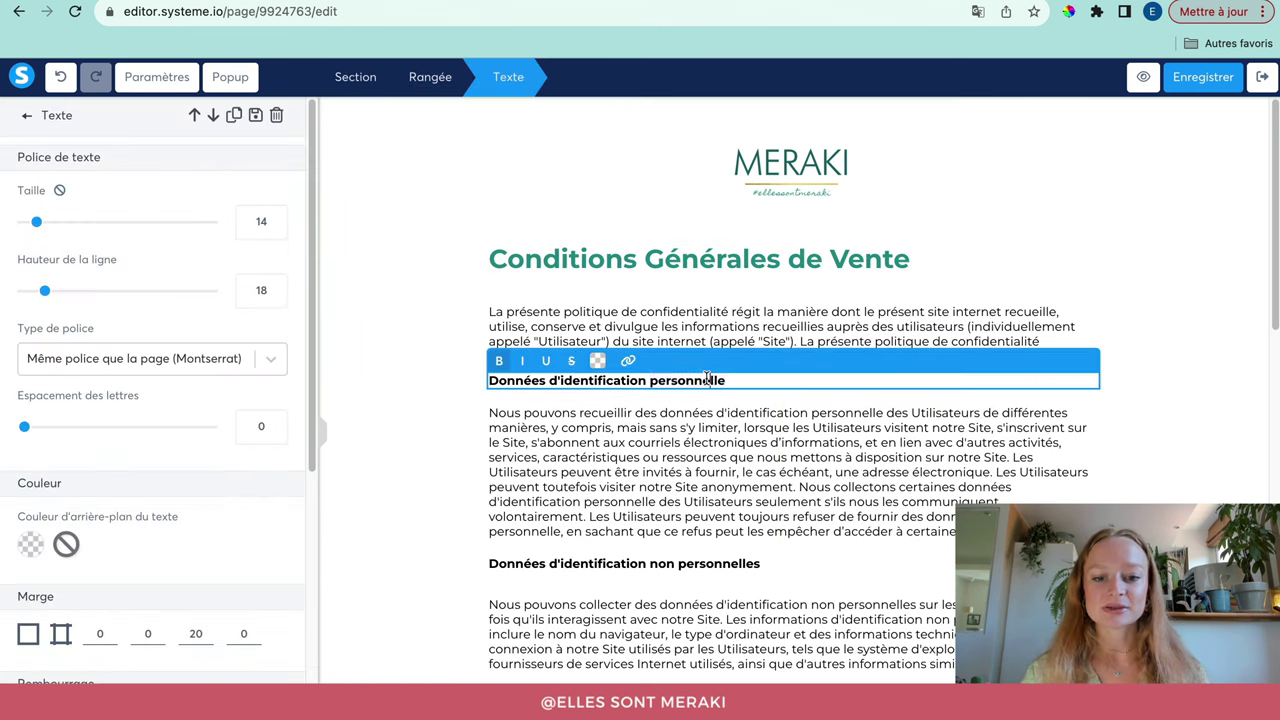
{"action": "triple_click", "coordinate": [710, 376]}
{"action": "left_click", "coordinate": [597, 360]}
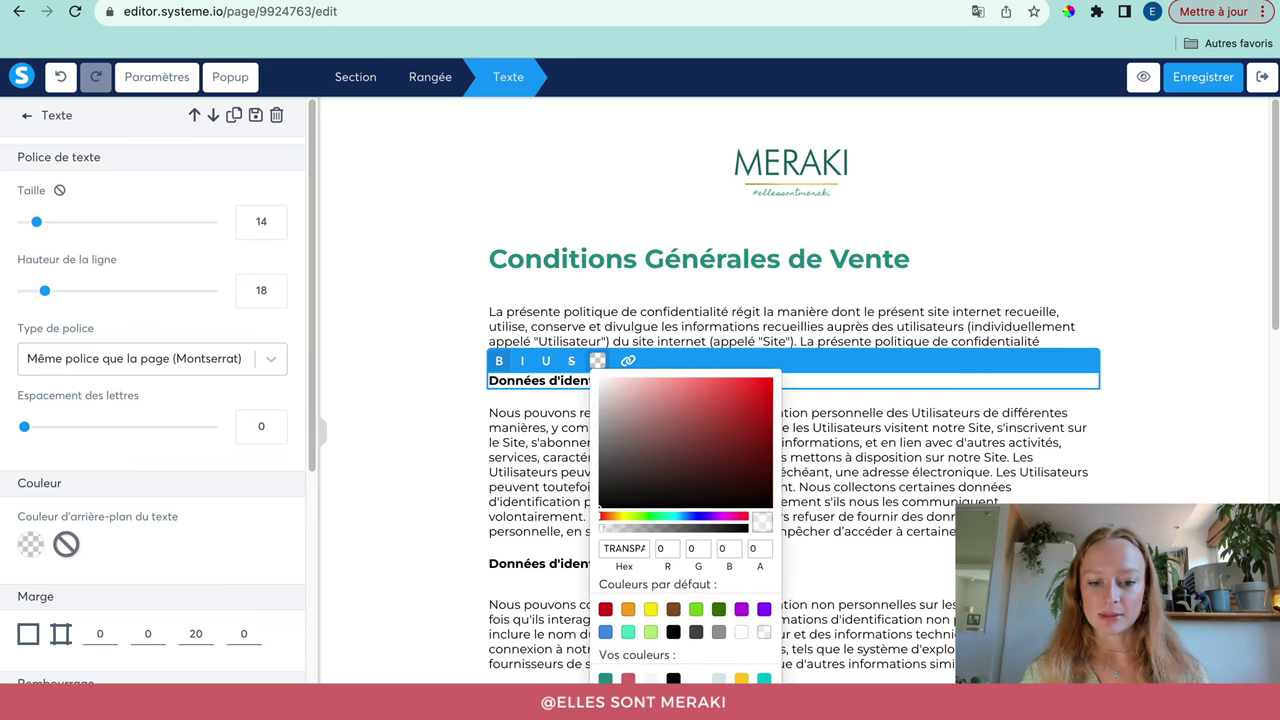
{"action": "left_click", "coordinate": [605, 679]}
{"action": "left_click", "coordinate": [409, 580]}
- Color the "Données d'identification non personnelles" subheading green 24928C, save the page and return to the funnel
{"action": "triple_click", "coordinate": [580, 563]}
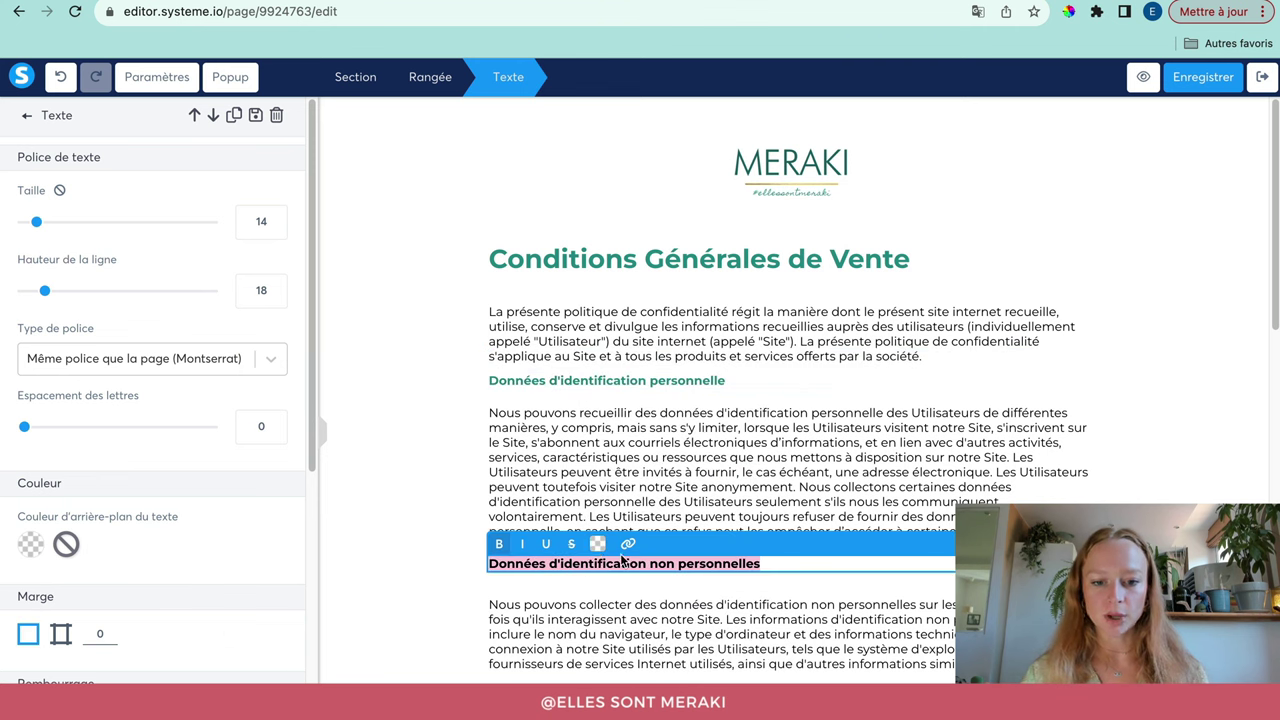
{"action": "left_click", "coordinate": [597, 543]}
{"action": "left_click", "coordinate": [603, 520]}
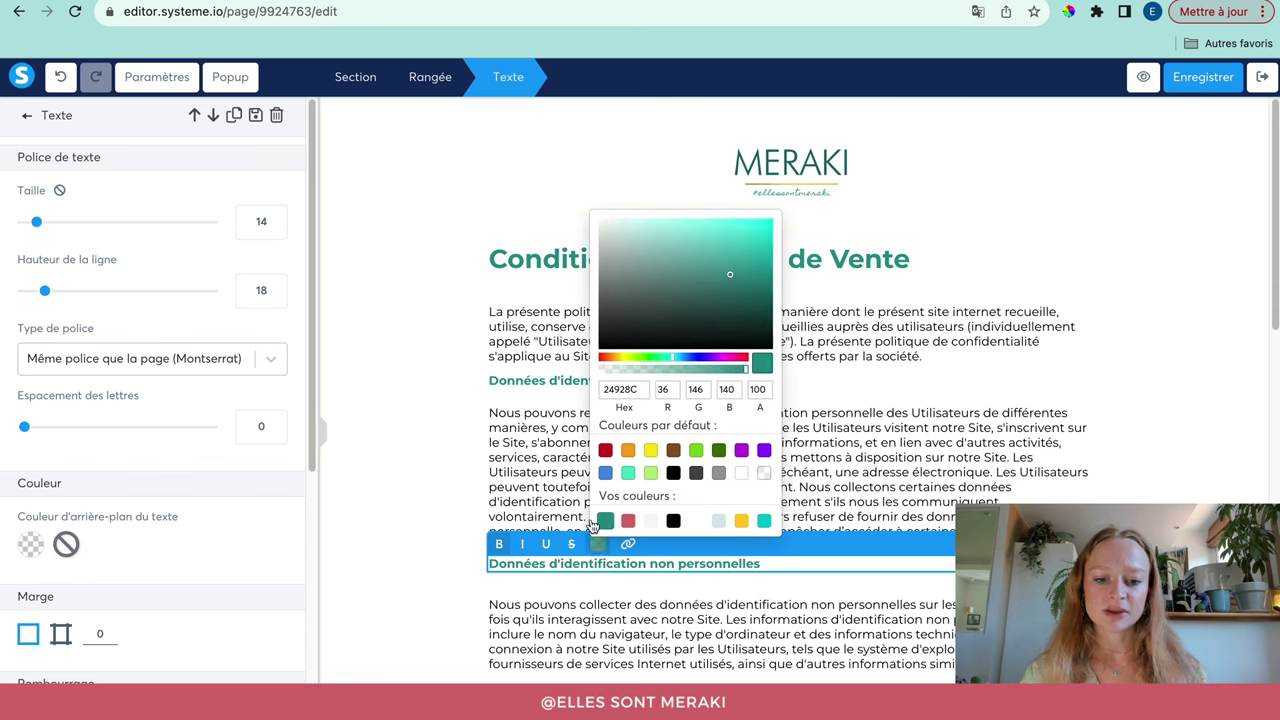
{"action": "left_click", "coordinate": [435, 509]}
{"action": "left_click", "coordinate": [432, 505]}
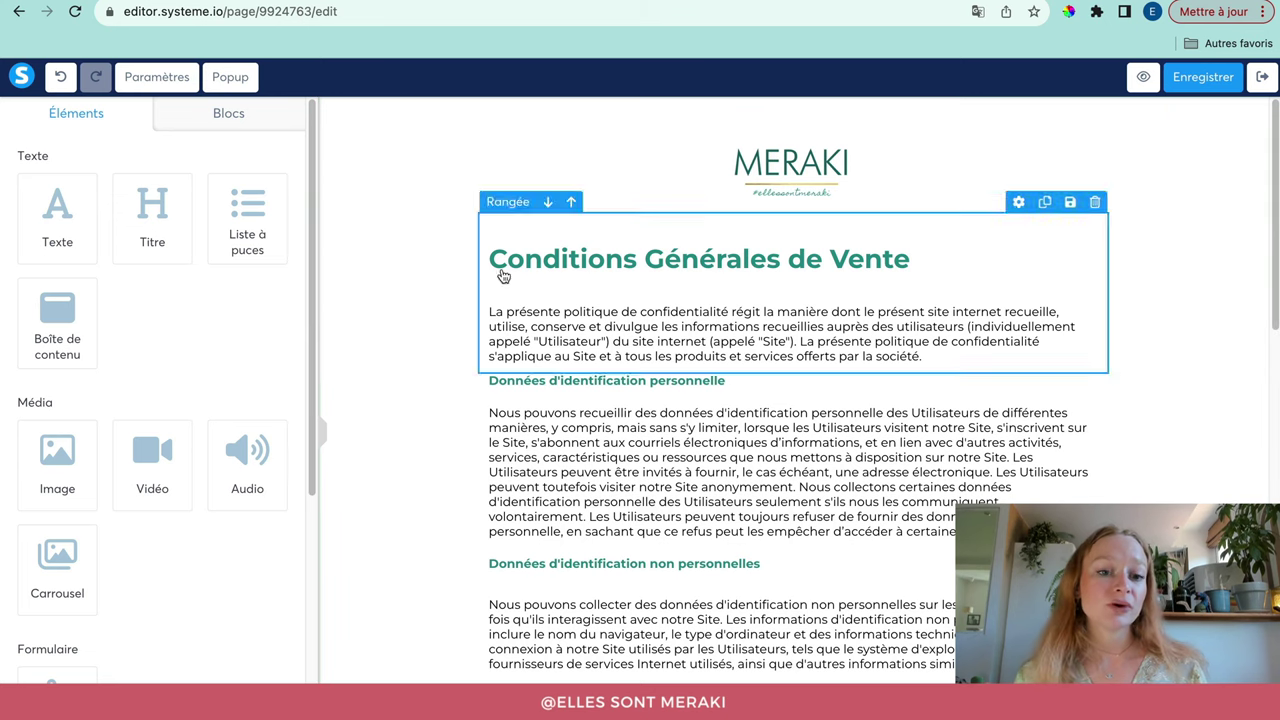
{"action": "left_click", "coordinate": [1215, 80]}
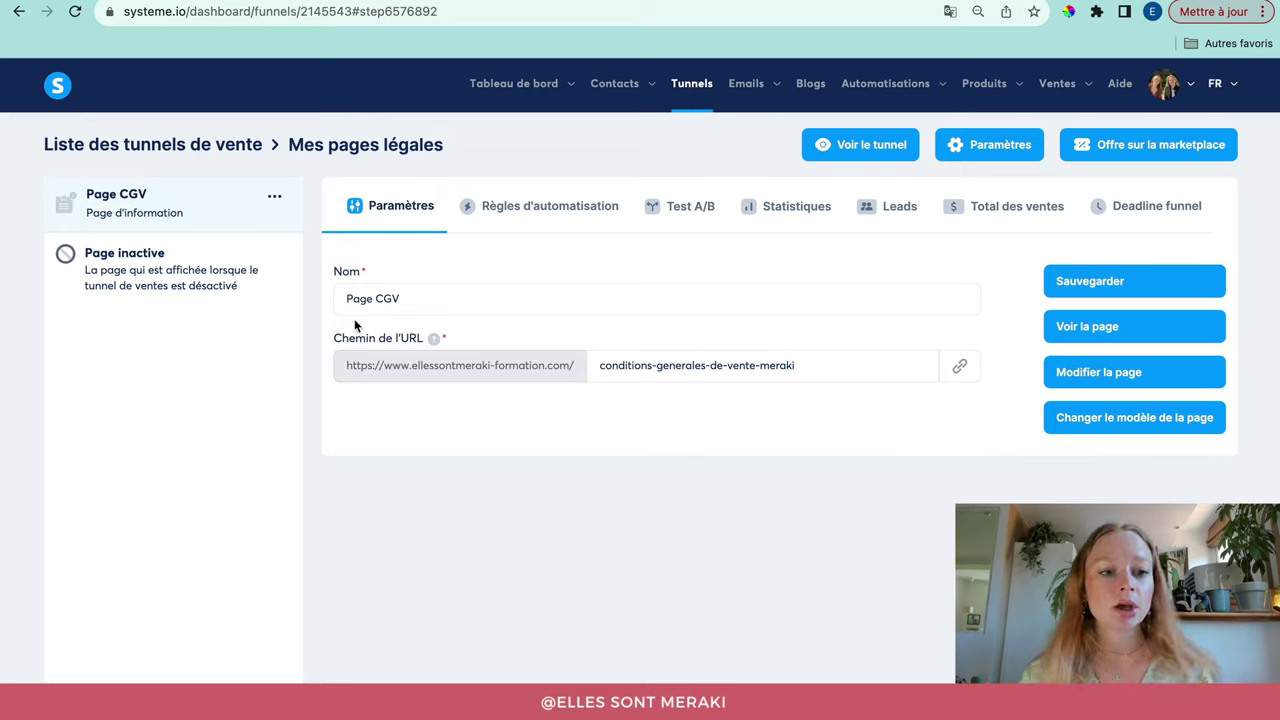
- Duplicate the Page CGV step in the "Mes pages légales" funnel
{"action": "left_click", "coordinate": [274, 198]}
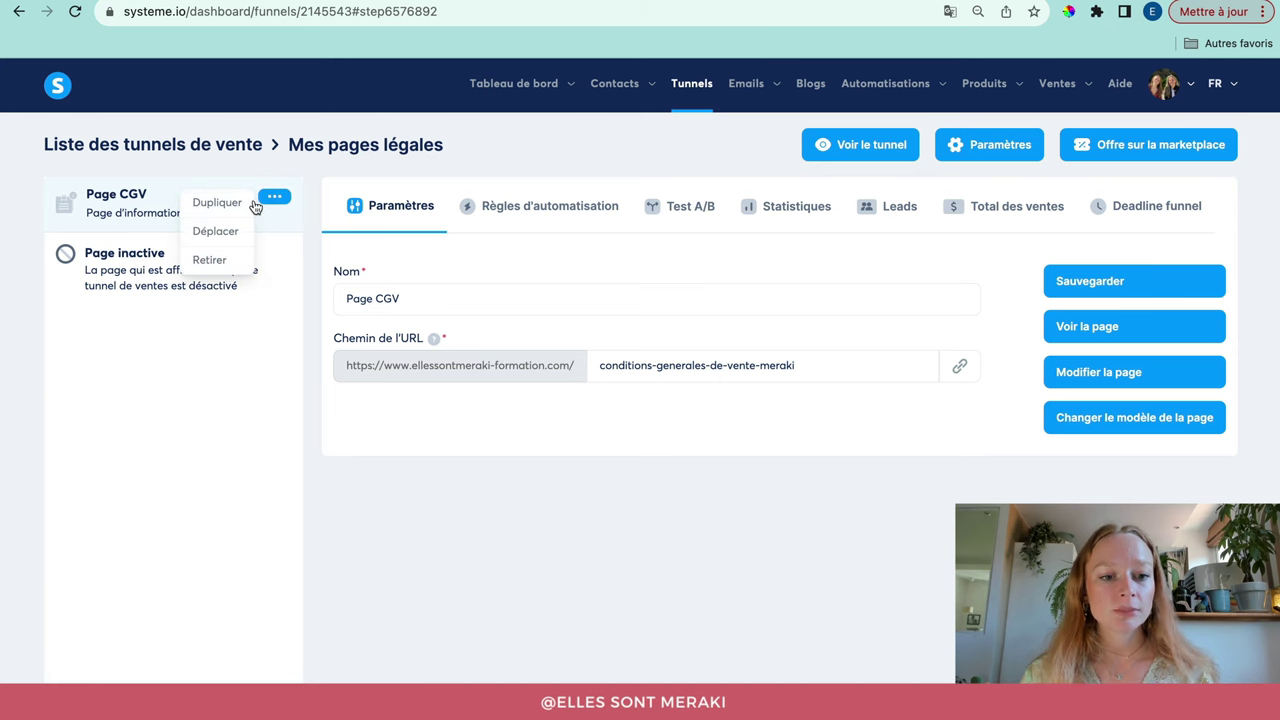
{"action": "left_click", "coordinate": [234, 207]}
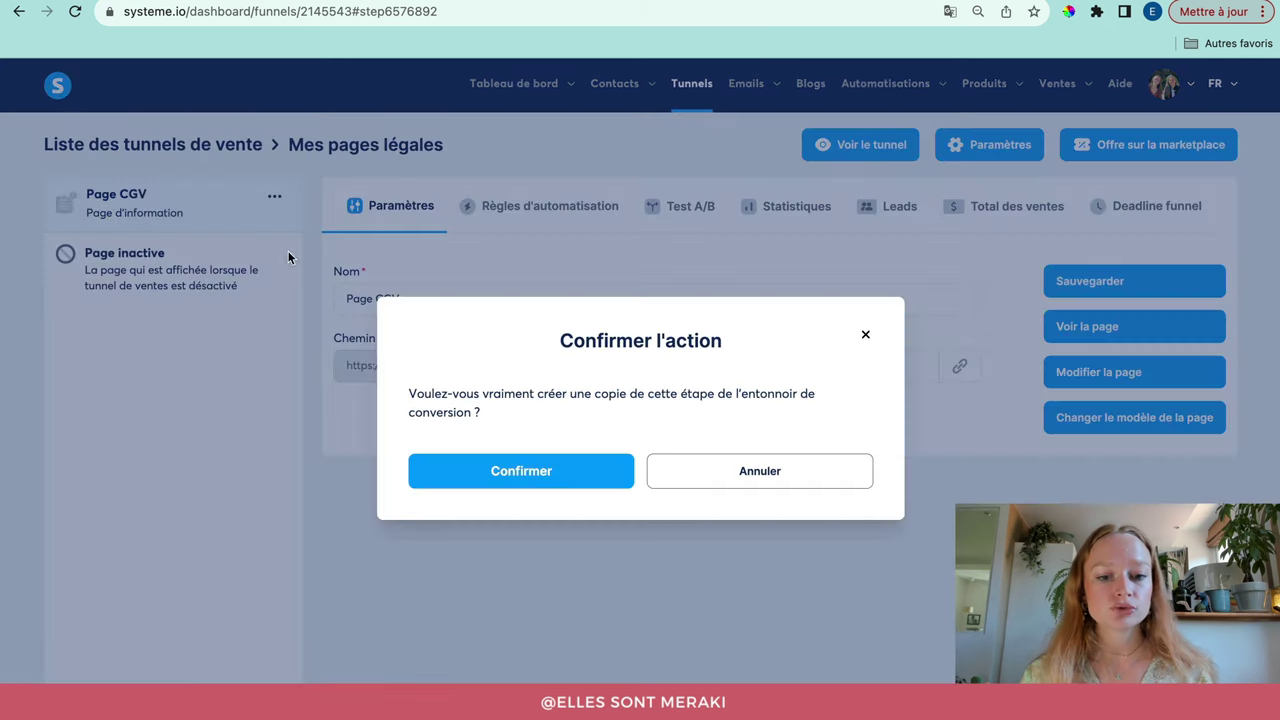
{"action": "left_click", "coordinate": [531, 477]}
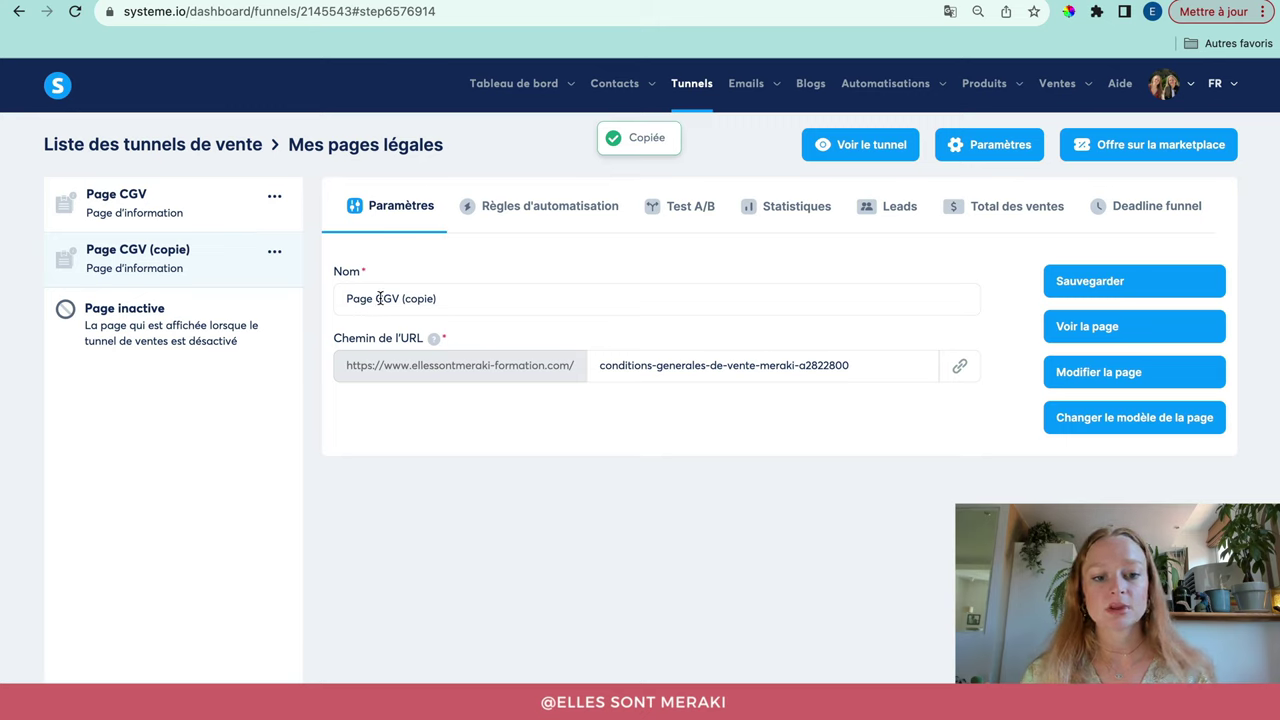
- Rename the duplicated step "Page CGUV", set its URL path to "conditions-generales-dutilisation-meraki" and save the settings
{"action": "left_click_drag", "start_coordinate": [380, 298], "coordinate": [464, 294]}
{"action": "type", "text": "GUV"}
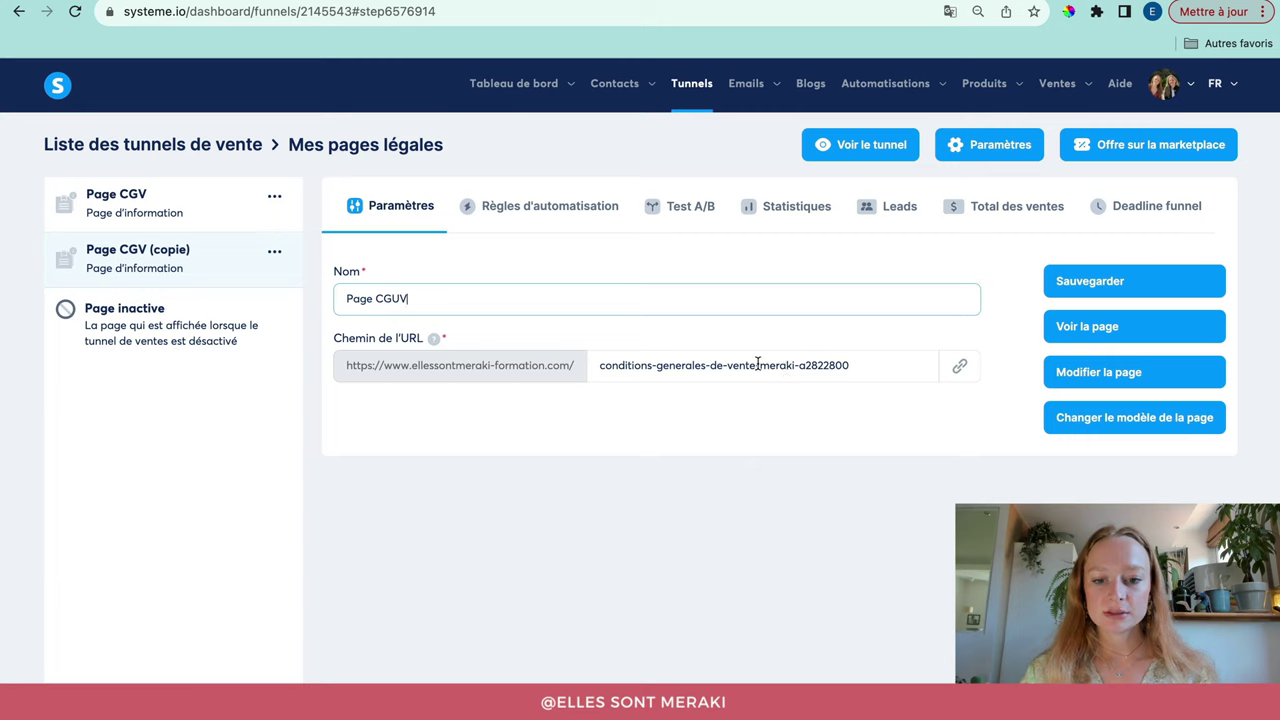
{"action": "left_click_drag", "start_coordinate": [745, 364], "coordinate": [716, 365]}
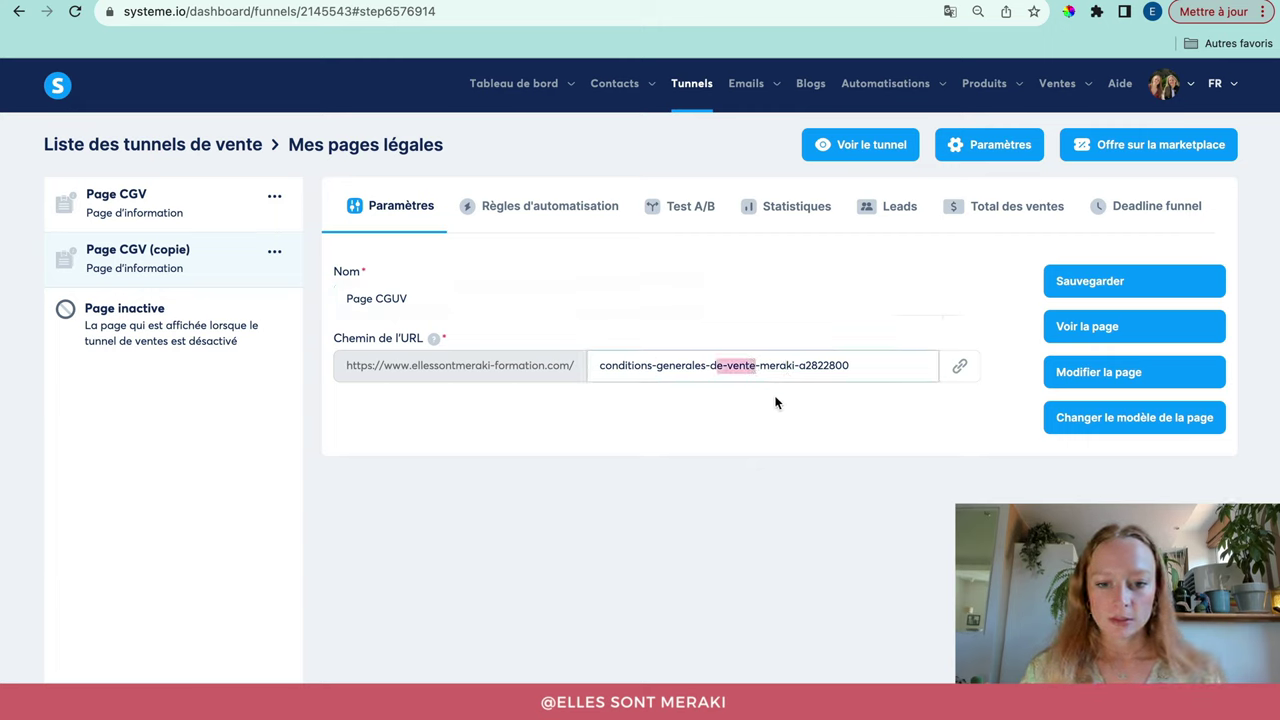
{"action": "type", "text": "utilisation"}
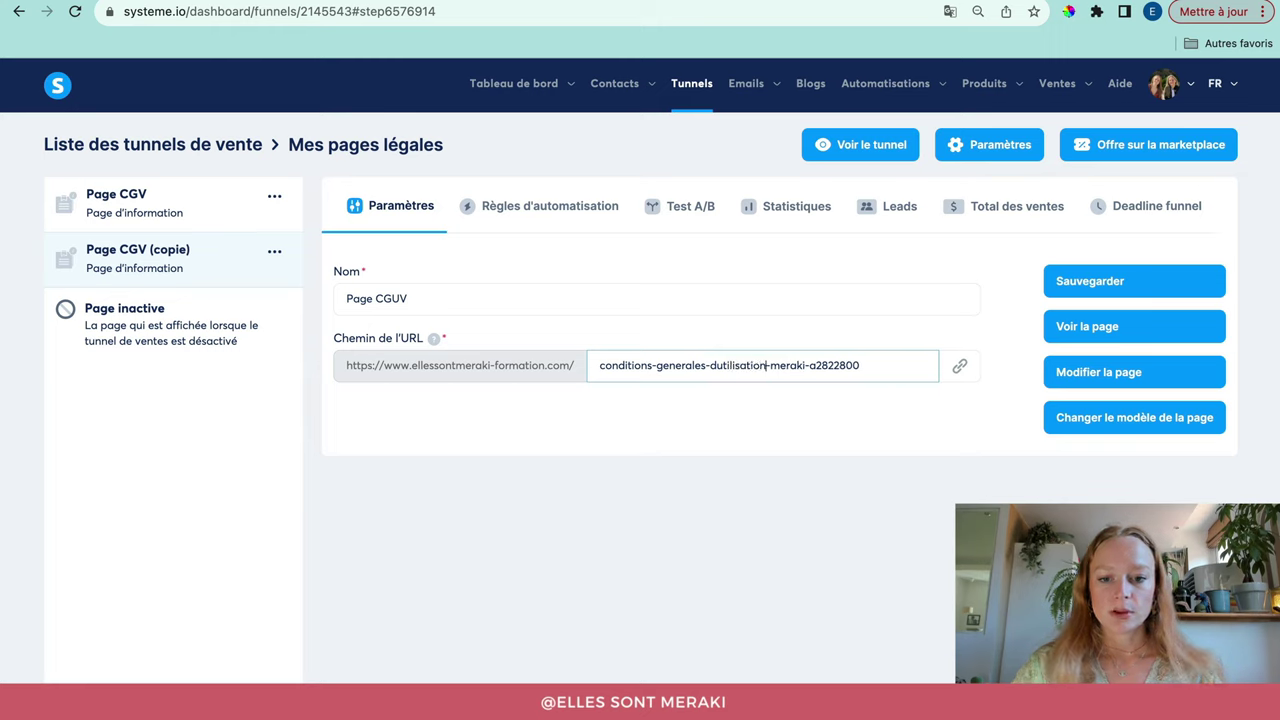
{"action": "key", "text": "Delete"}
{"action": "key", "text": "Delete"}
{"action": "key", "text": "Delete"}
{"action": "key", "text": "Delete"}
{"action": "key", "text": "Delete"}
{"action": "key", "text": "Delete"}
{"action": "key", "text": "Delete"}
{"action": "key", "text": "Delete"}
{"action": "key", "text": "Delete"}
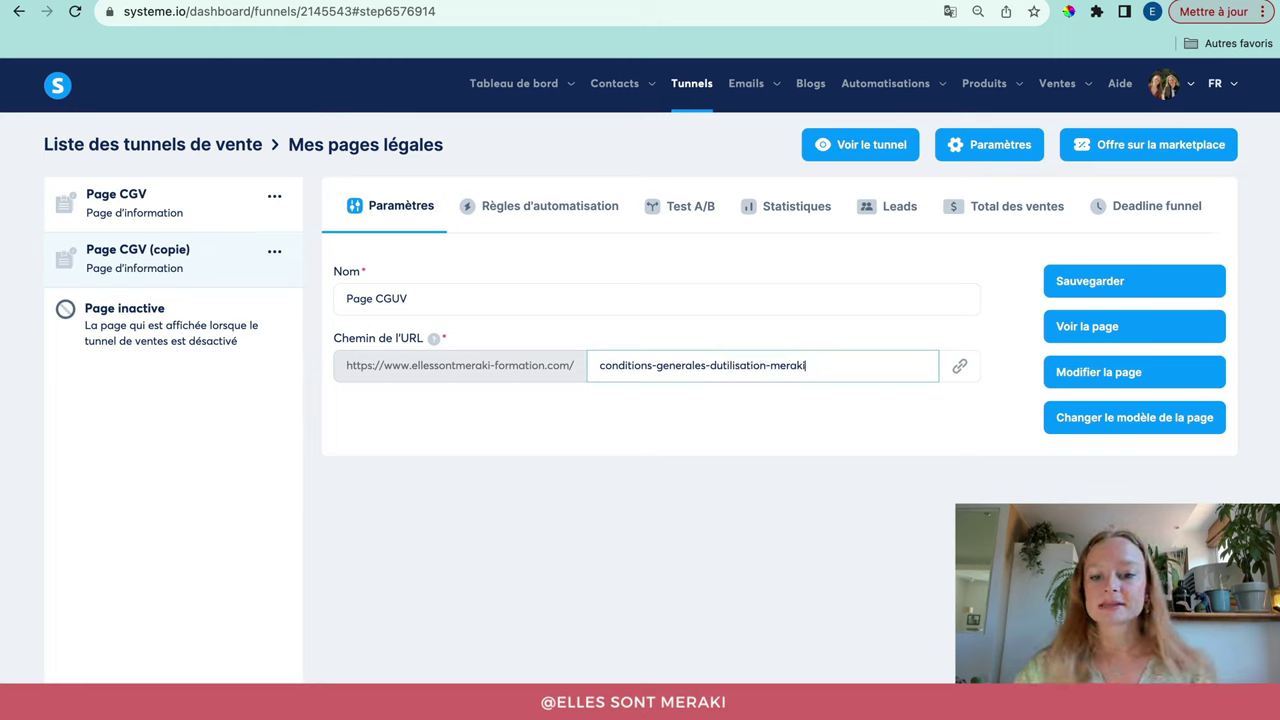
{"action": "left_click", "coordinate": [1066, 281]}
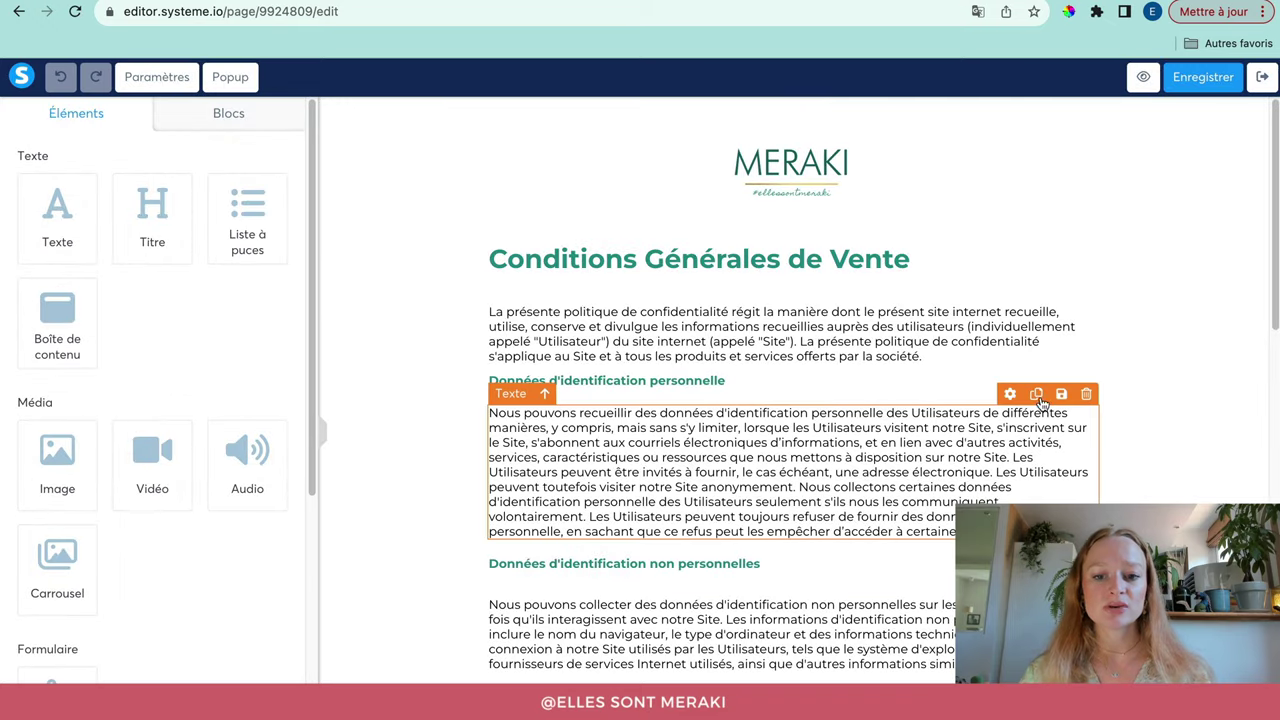
- Return to the funnel to copy the Page CGUV link, and open the Canva Experience funnel's sales page for editing
{"action": "left_click", "coordinate": [1262, 78]}
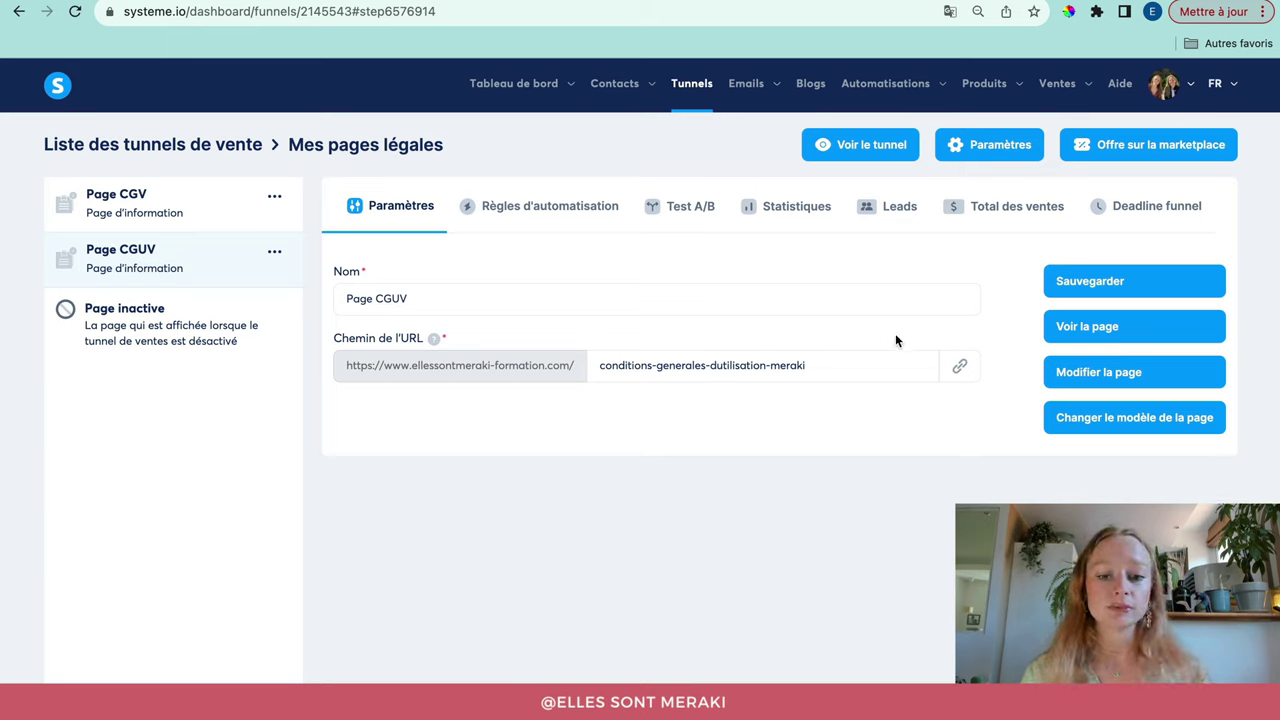
{"action": "left_click", "coordinate": [960, 368]}
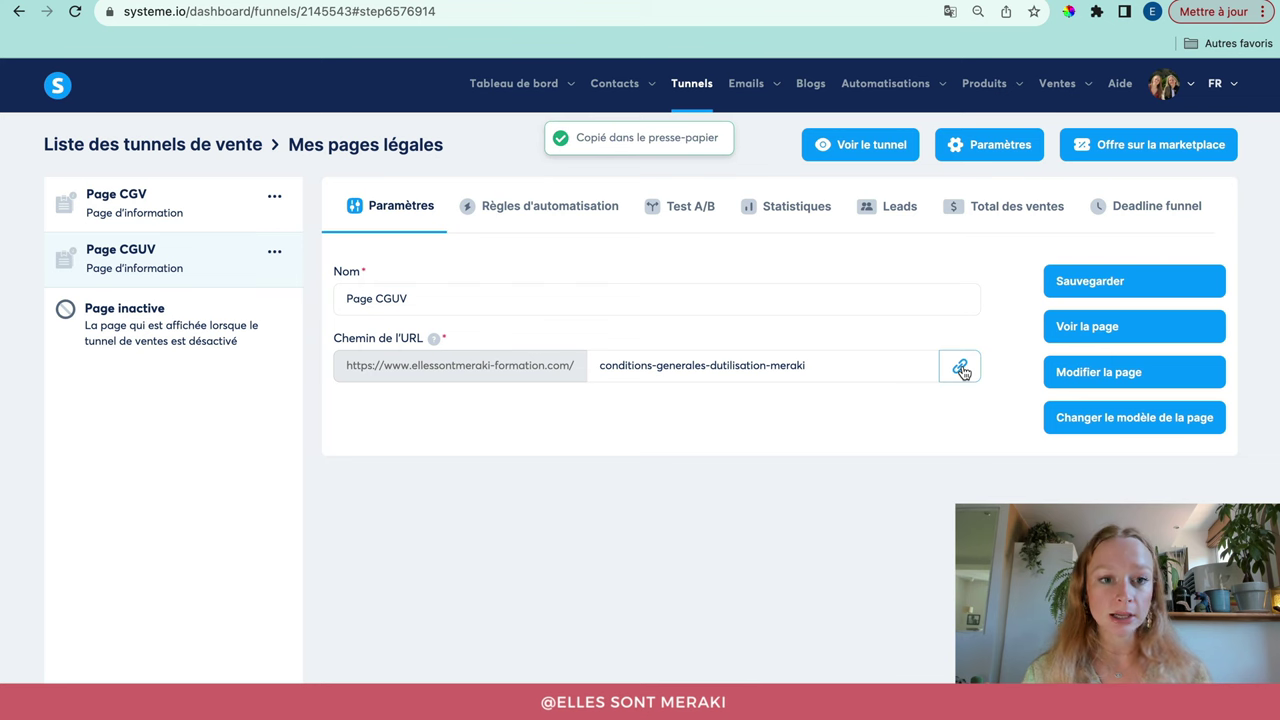
{"action": "left_click", "coordinate": [690, 98]}
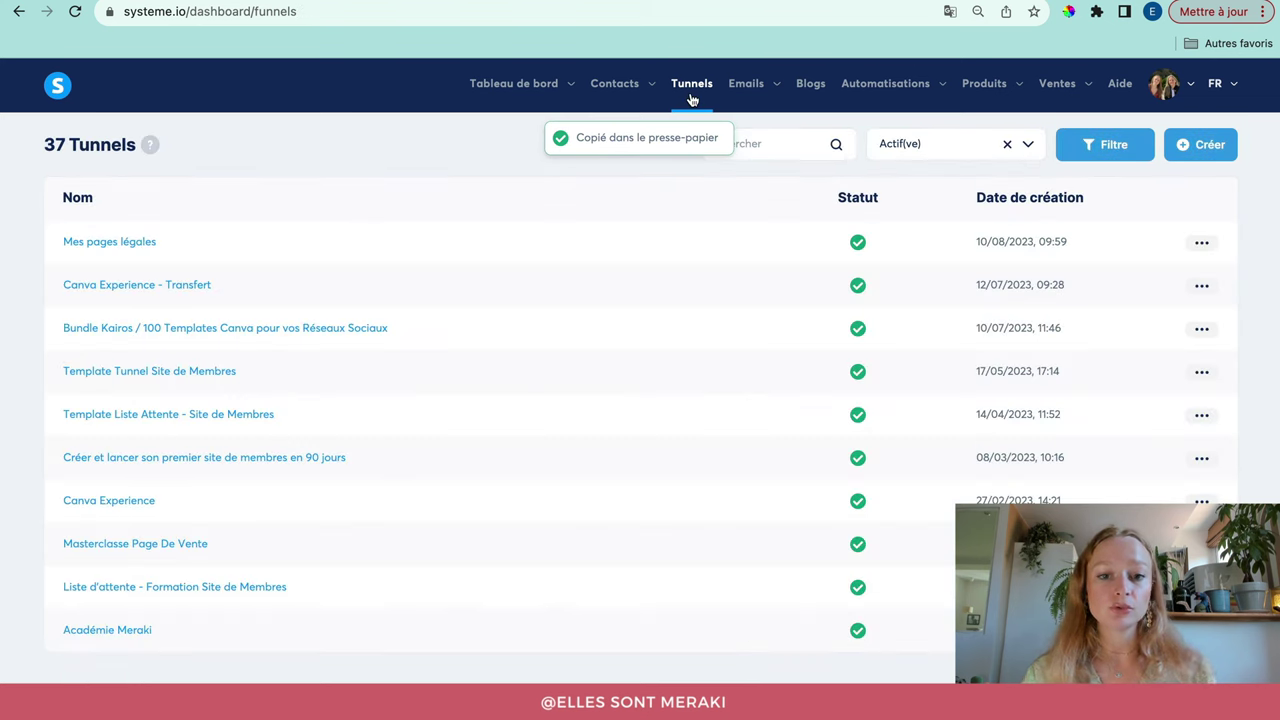
{"action": "left_click", "coordinate": [130, 502]}
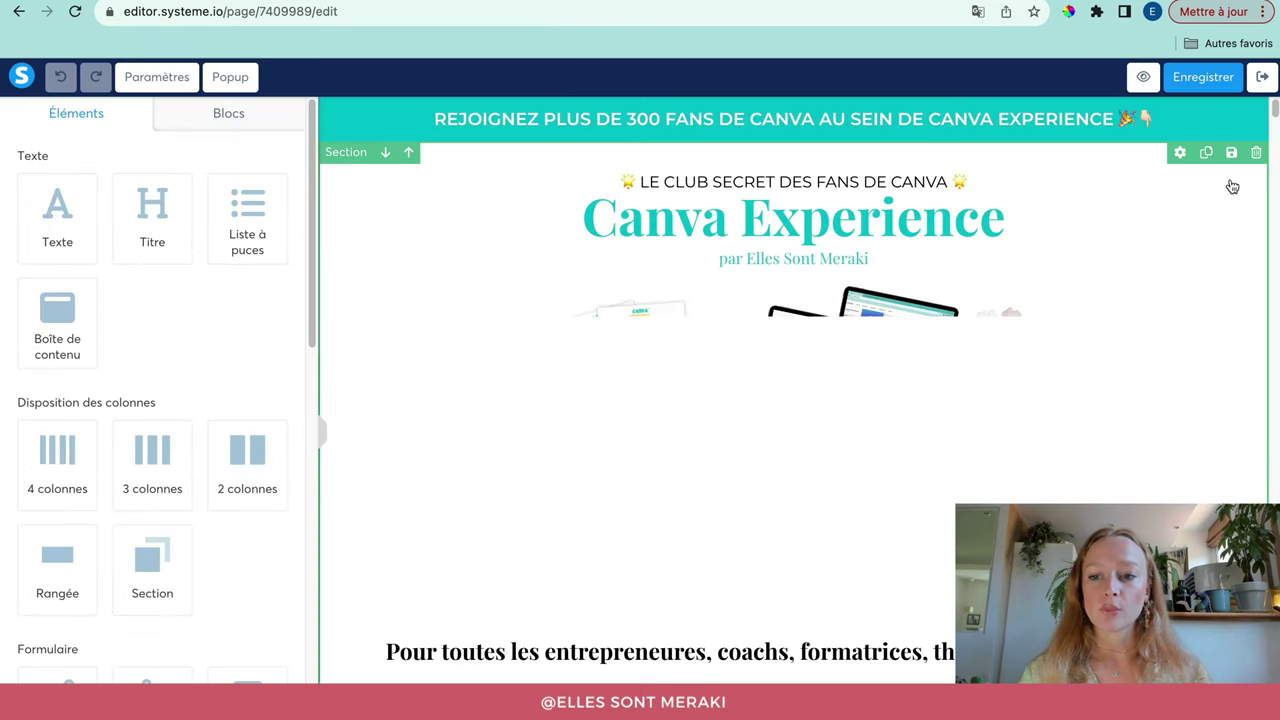
- Link the "Condition Générales de Ventes" footer text to the legal page URL, save the sales page and return to its funnel
{"action": "scroll", "coordinate": [1275, 107], "scroll_direction": "down", "scroll_amount": 20}
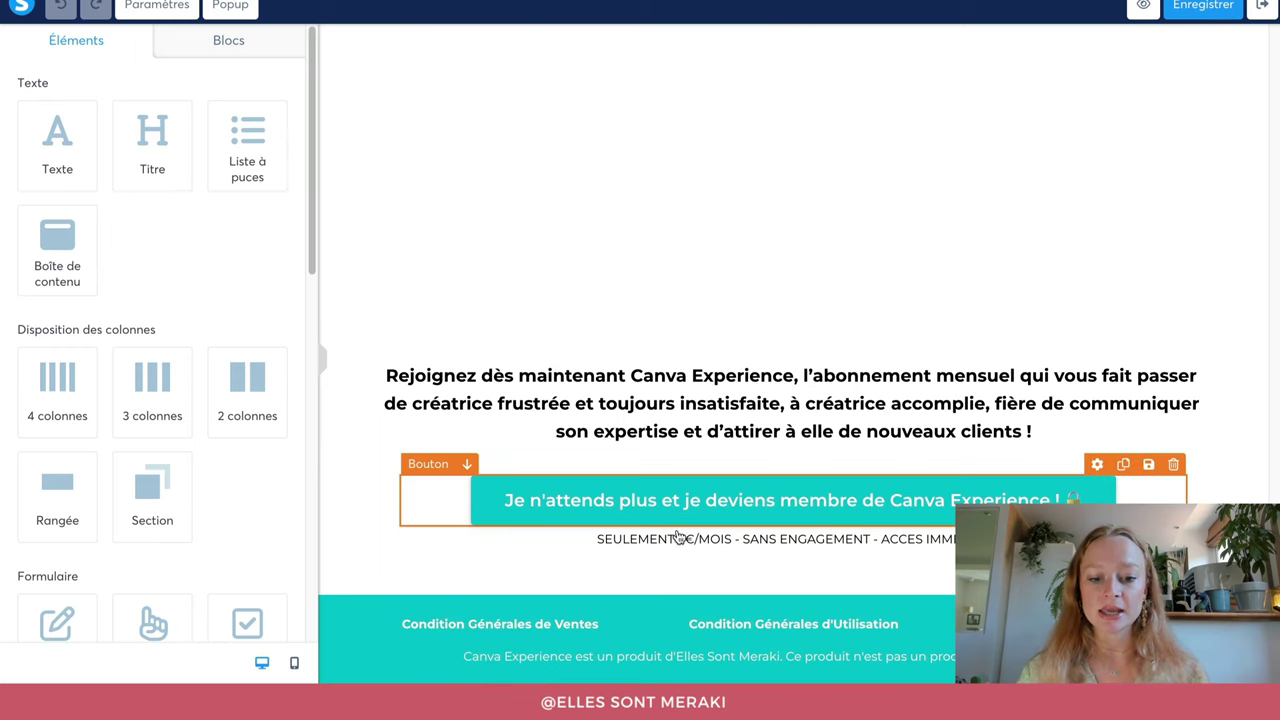
{"action": "left_click", "coordinate": [606, 633]}
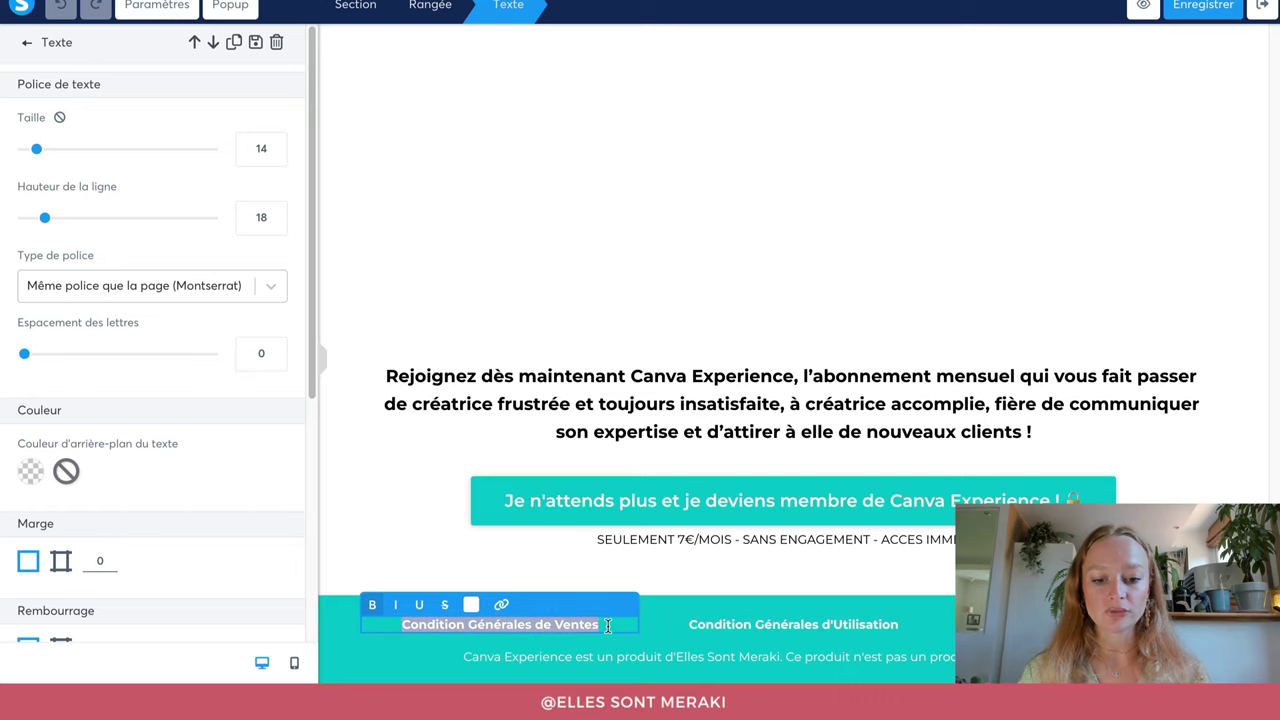
{"action": "double_click", "coordinate": [560, 624]}
{"action": "left_click", "coordinate": [500, 600]}
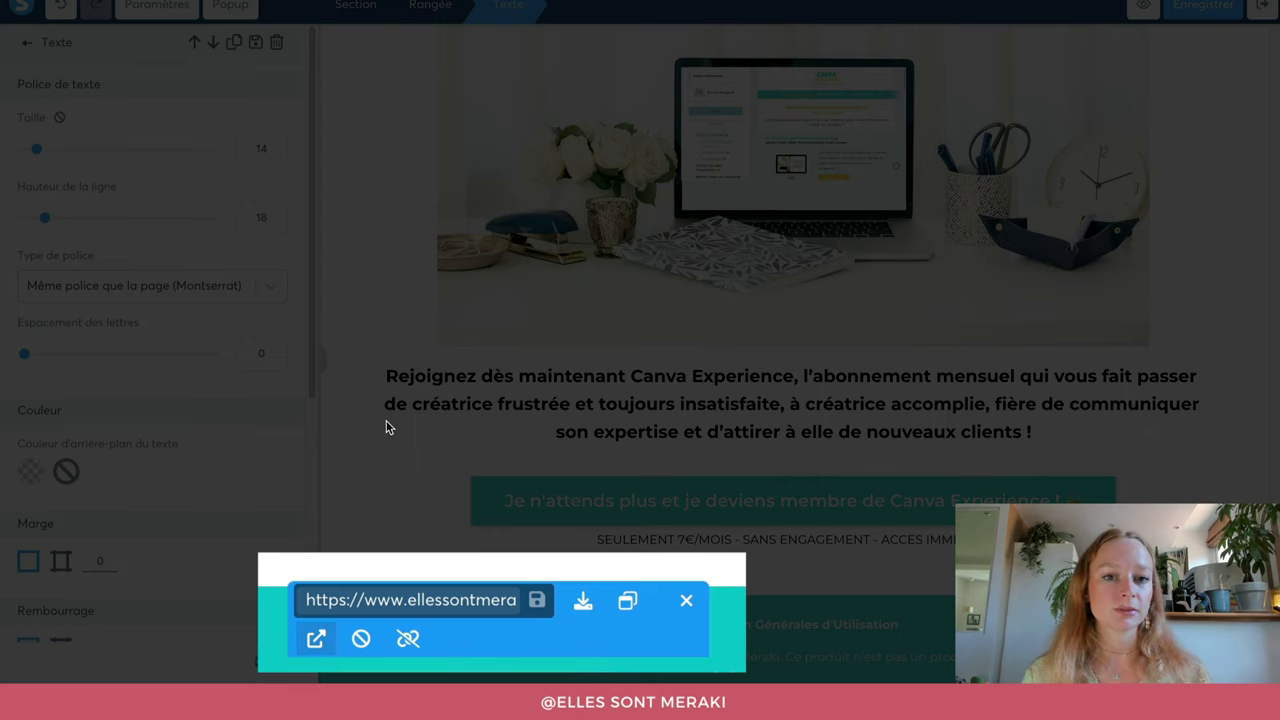
{"action": "left_click", "coordinate": [416, 498]}
{"action": "left_click", "coordinate": [1228, 6]}
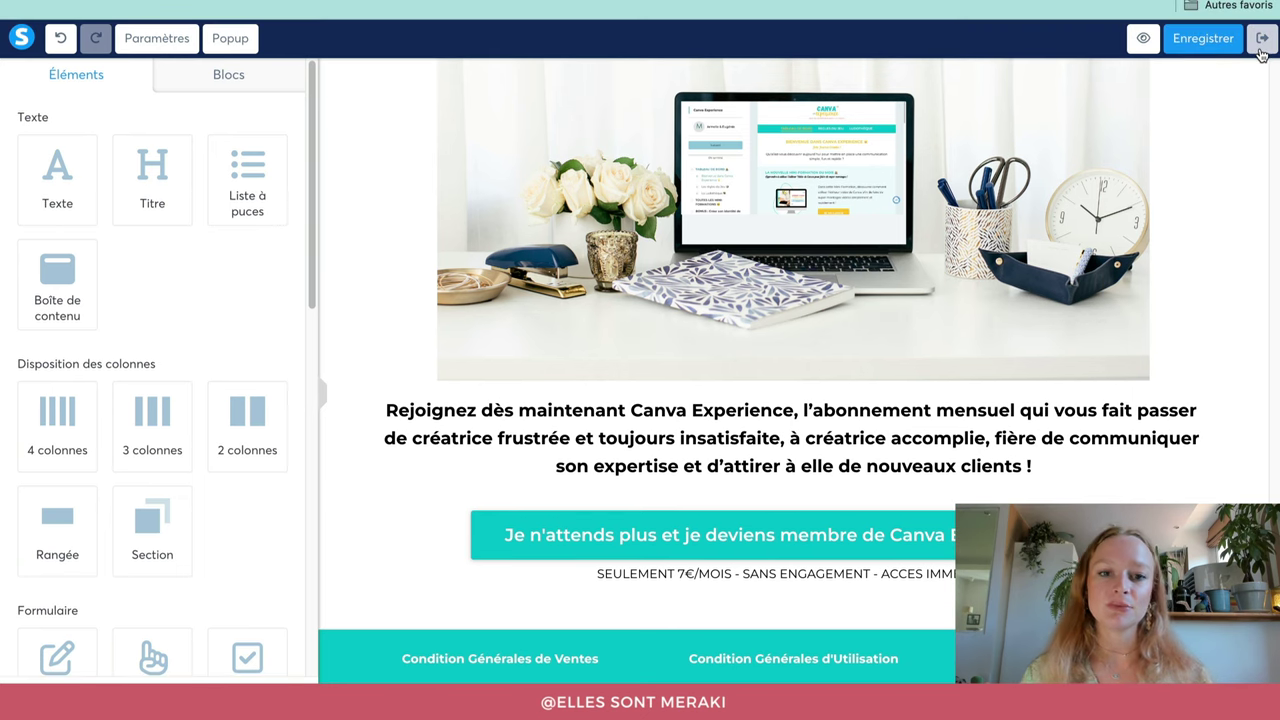
{"action": "left_click", "coordinate": [1261, 42]}
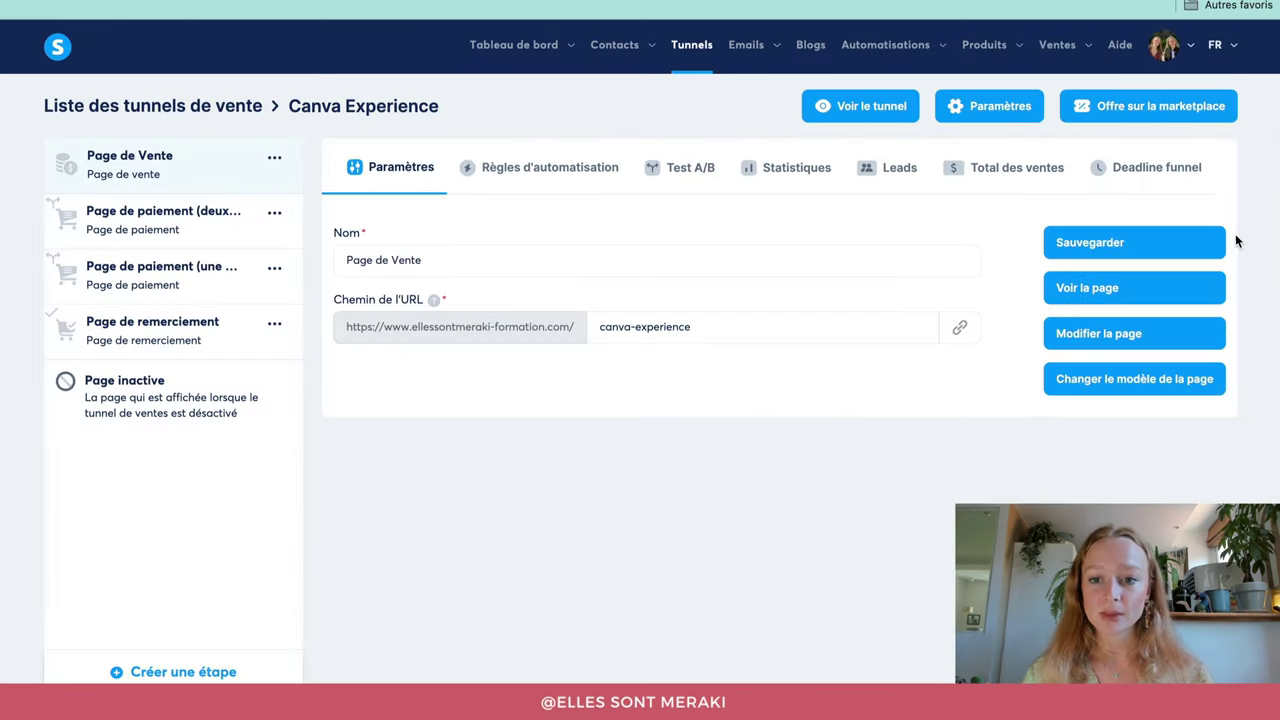